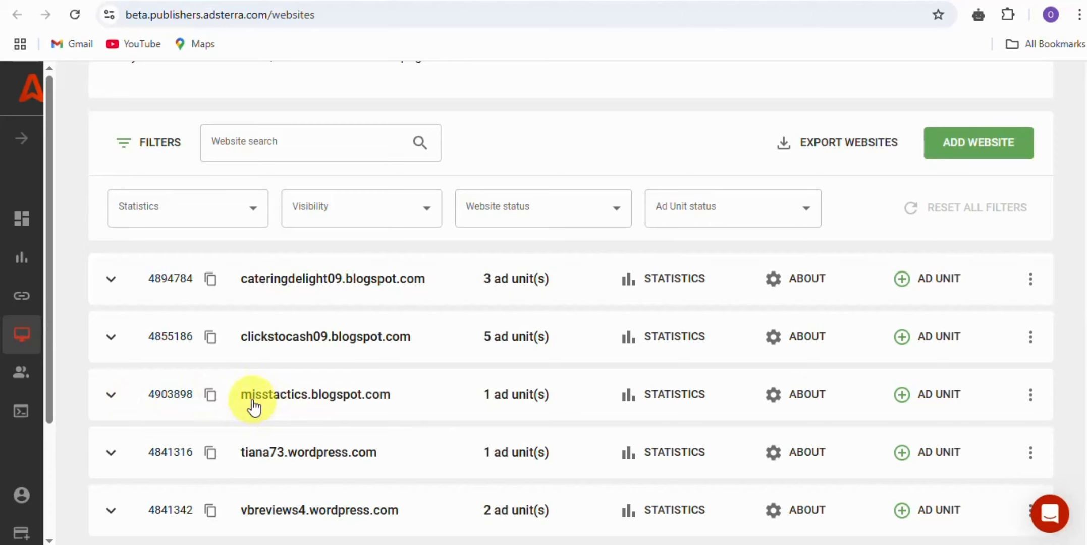
Expand the ad units of misstactics.blogspot.com, and switch to Blogger to examine the Misstactics blog's layout sections
click(370, 398)
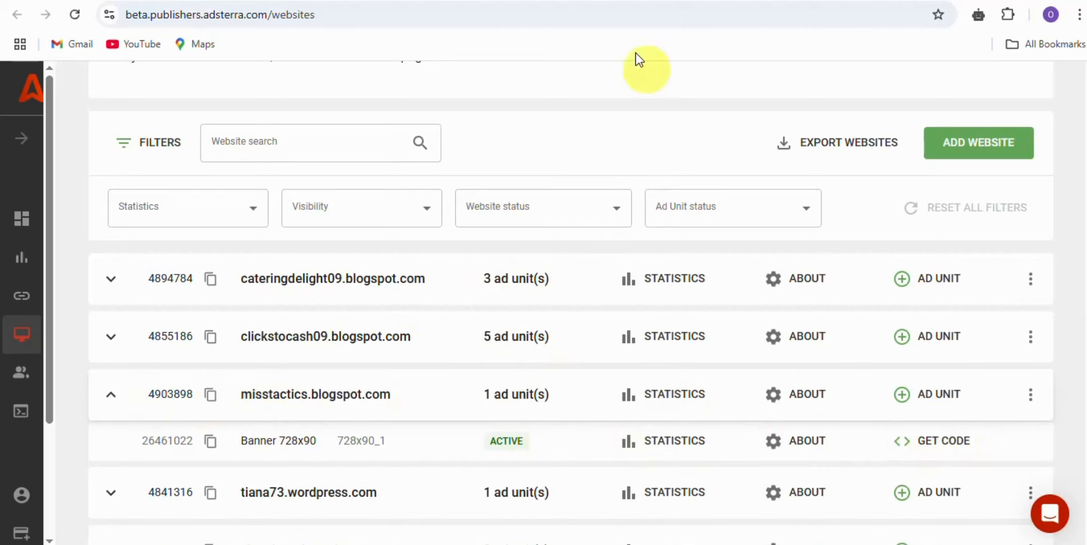
click(742, 1)
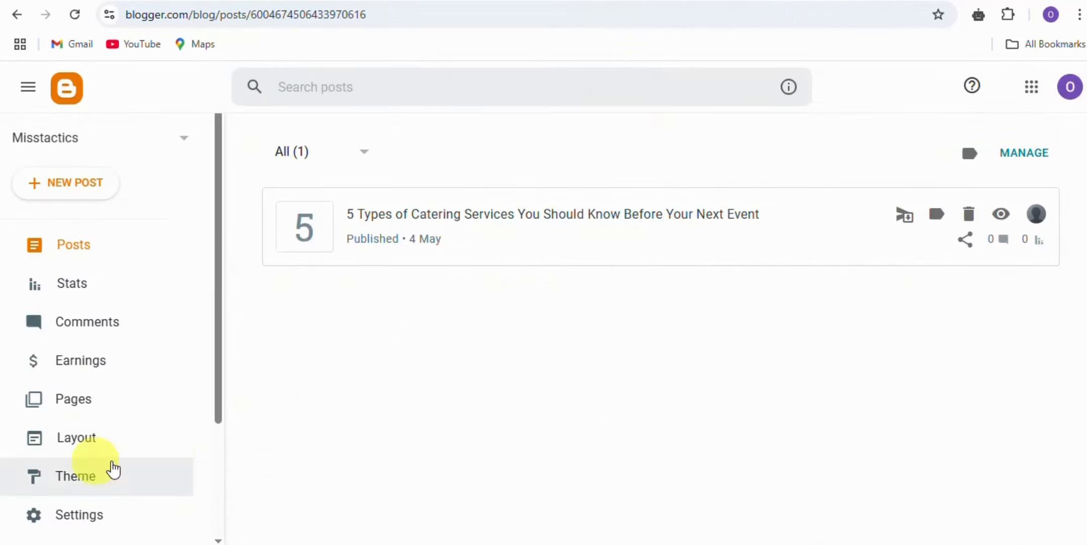
click(81, 452)
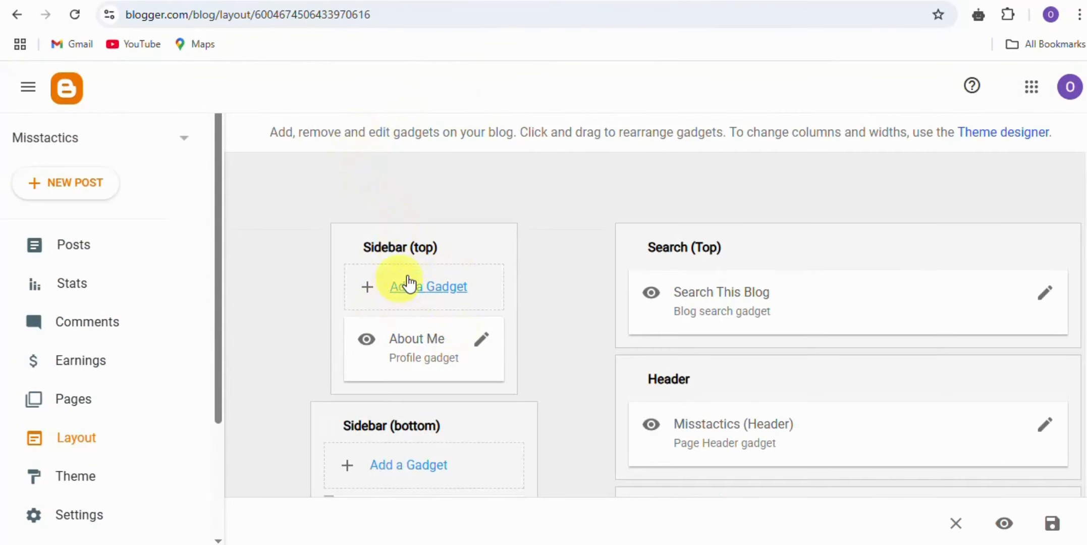
scroll(629, 388, down, 3)
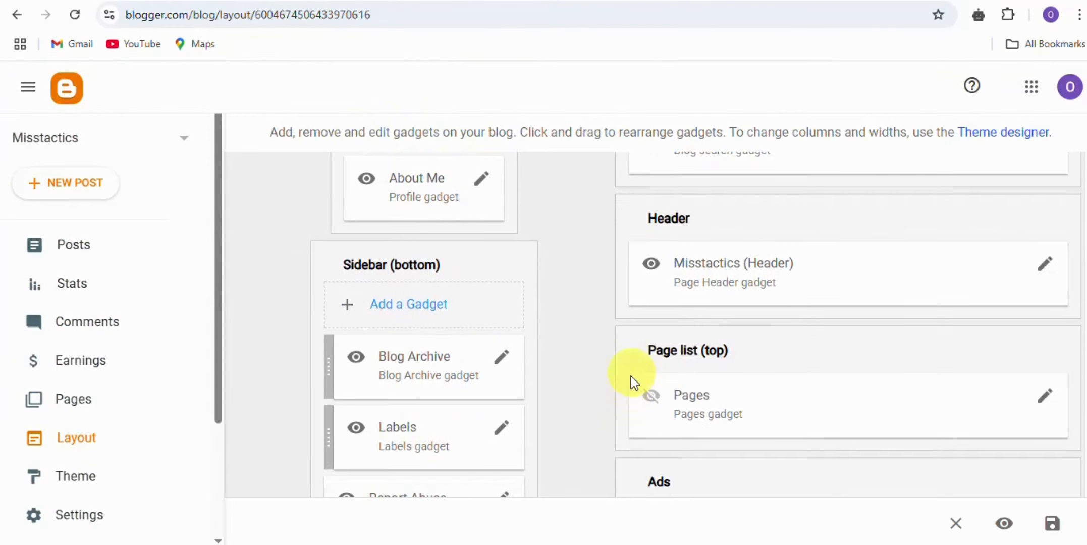
scroll(639, 429, down, 15)
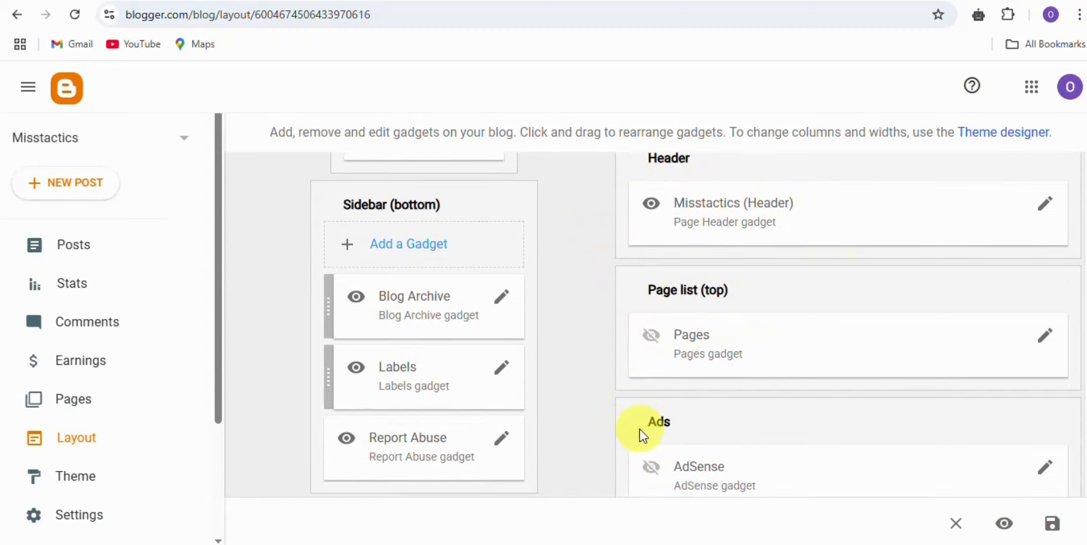
scroll(746, 303, up, 15)
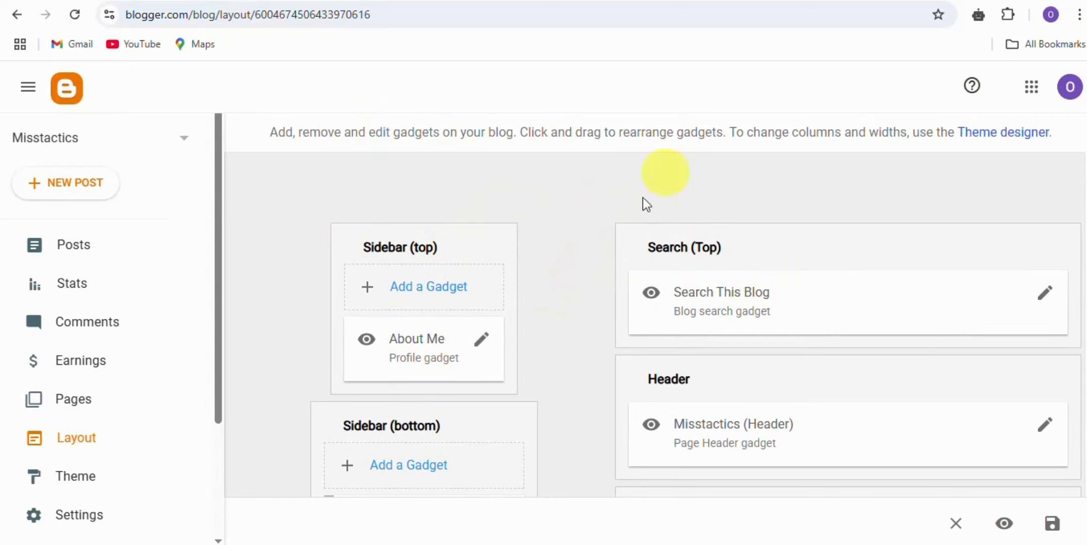
Apply the Bold variant of the Simple theme to the Misstactics blog
click(75, 481)
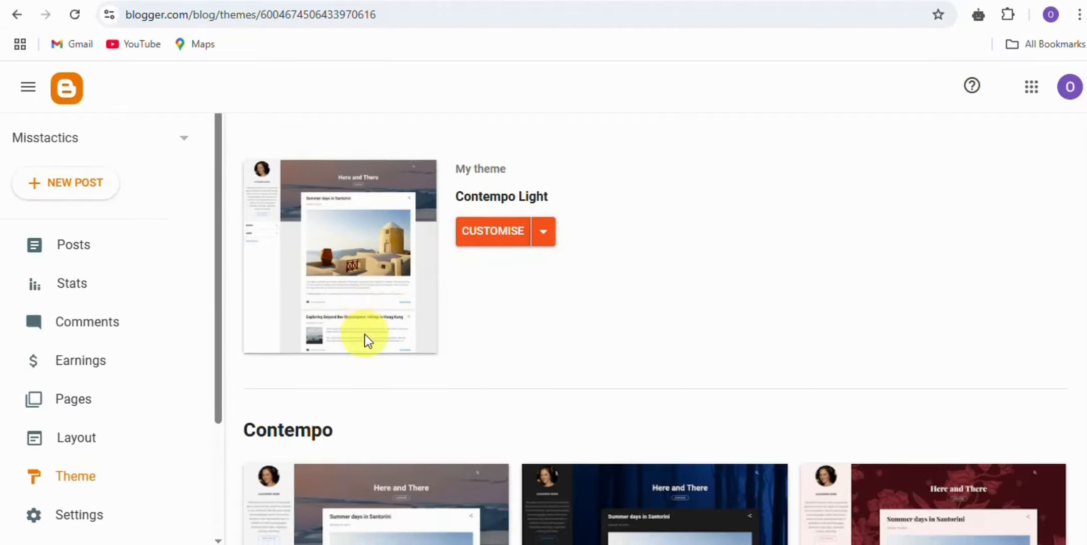
scroll(368, 333, down, 20)
scroll(375, 325, down, 20)
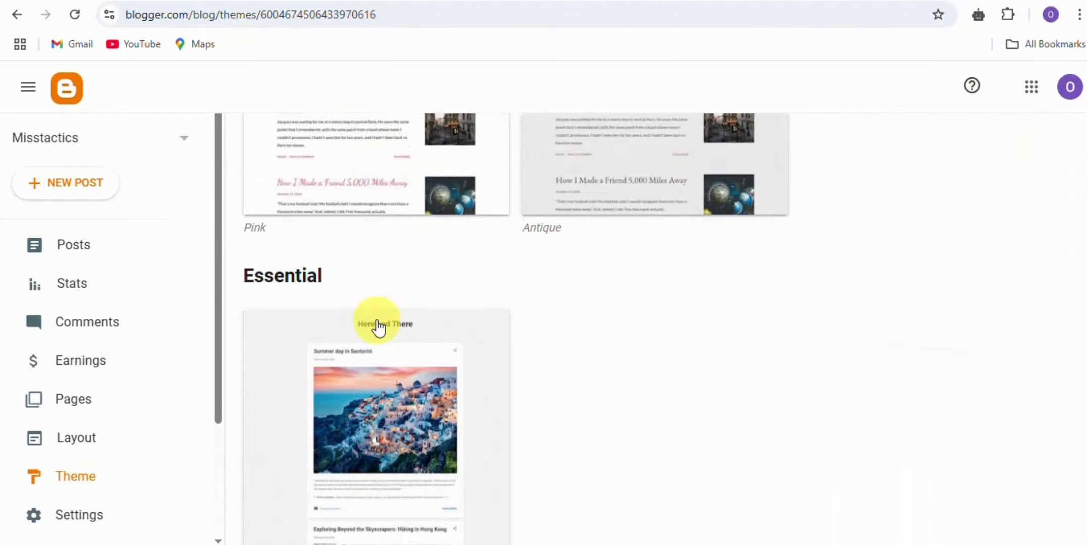
scroll(376, 315, up, 3)
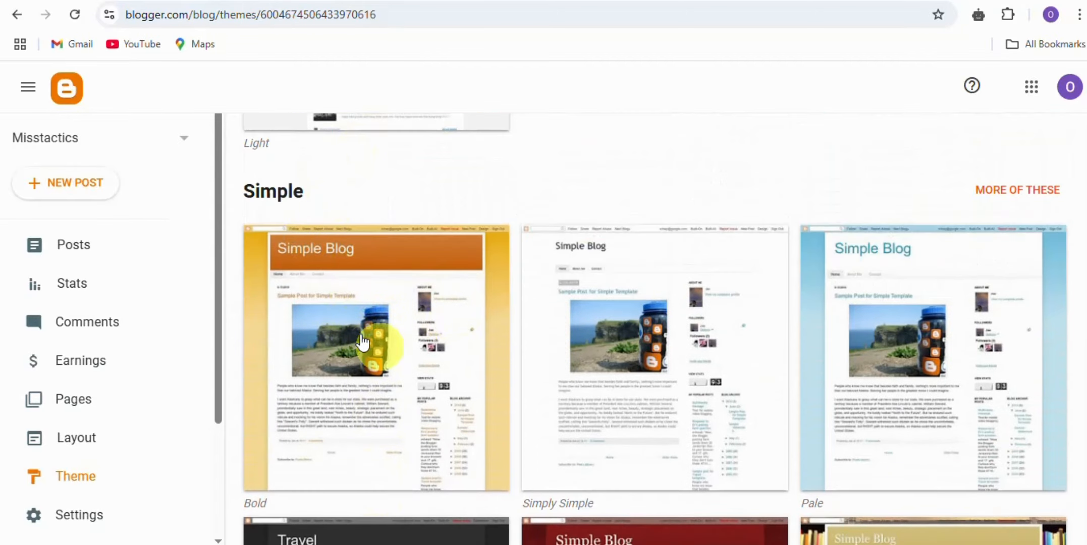
click(417, 357)
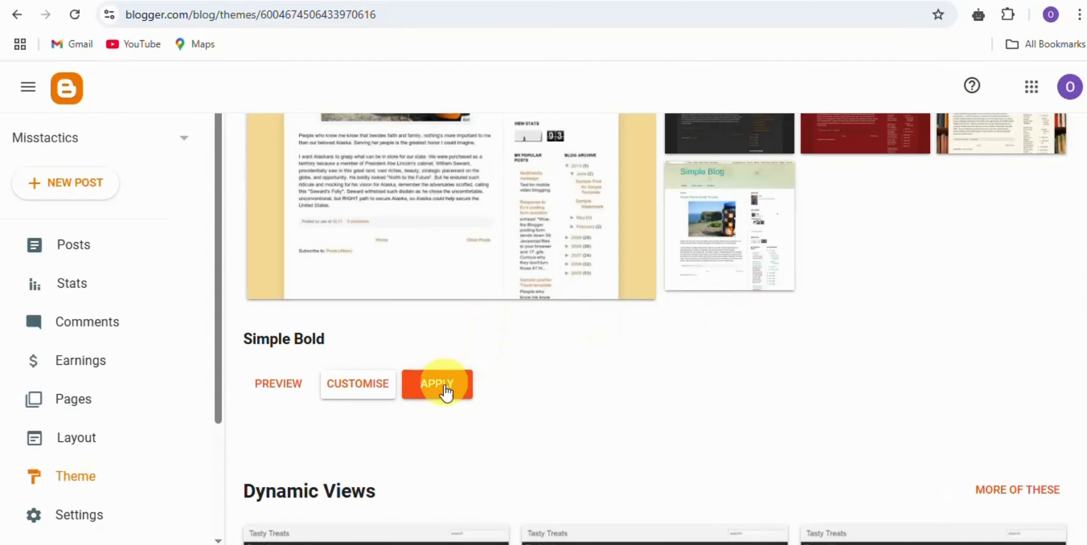
click(446, 392)
click(651, 354)
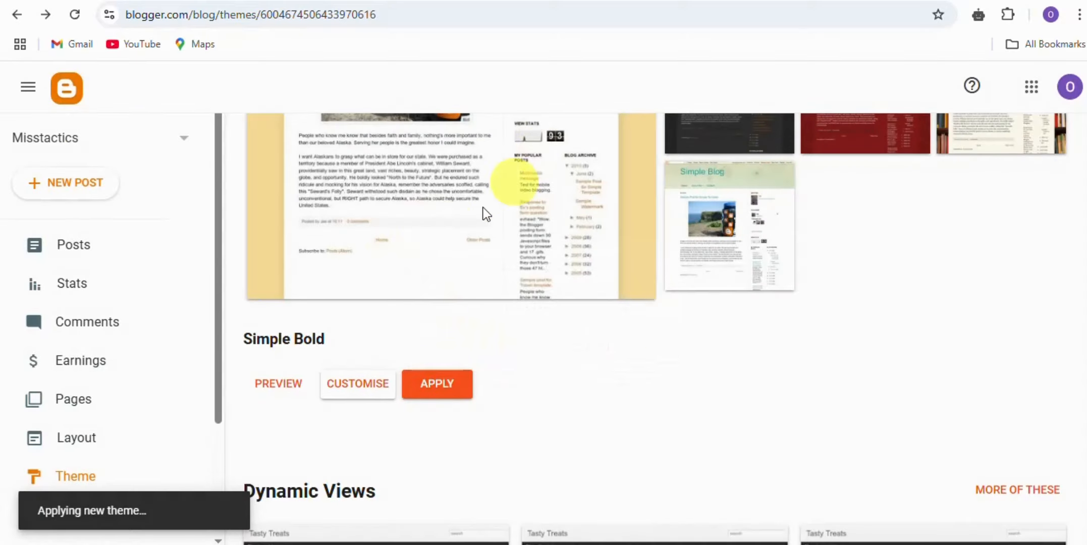
Open the Misstactics blog's layout and examine where gadgets can be added
scroll(444, 230, up, 15)
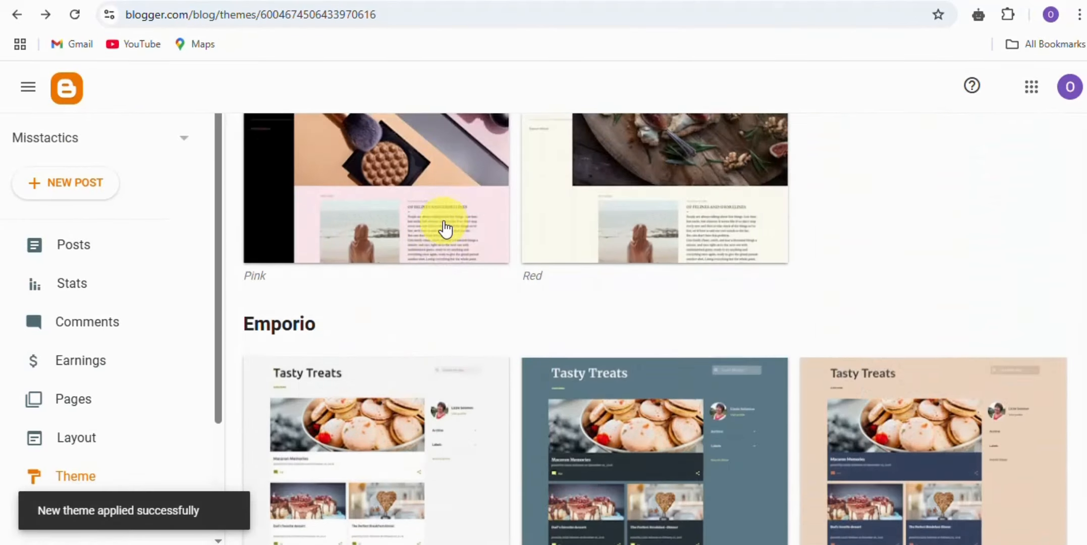
scroll(444, 229, up, 10)
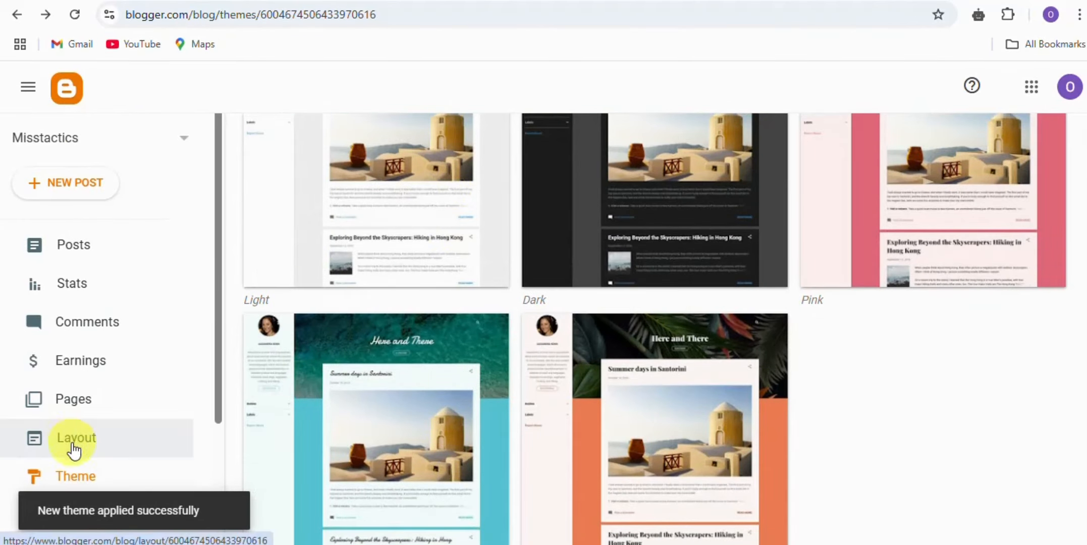
click(74, 449)
scroll(457, 434, down, 10)
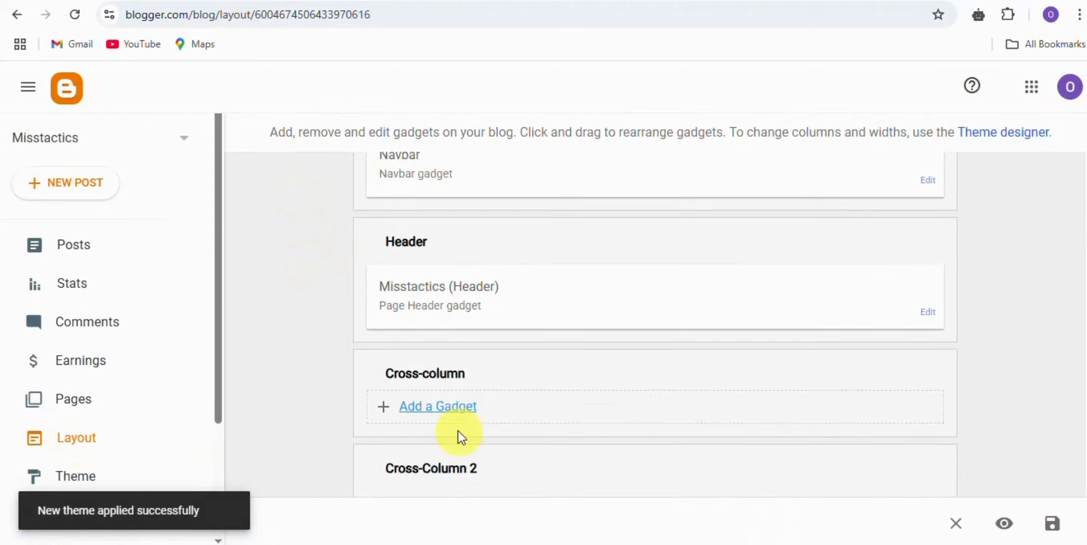
scroll(461, 389, up, 10)
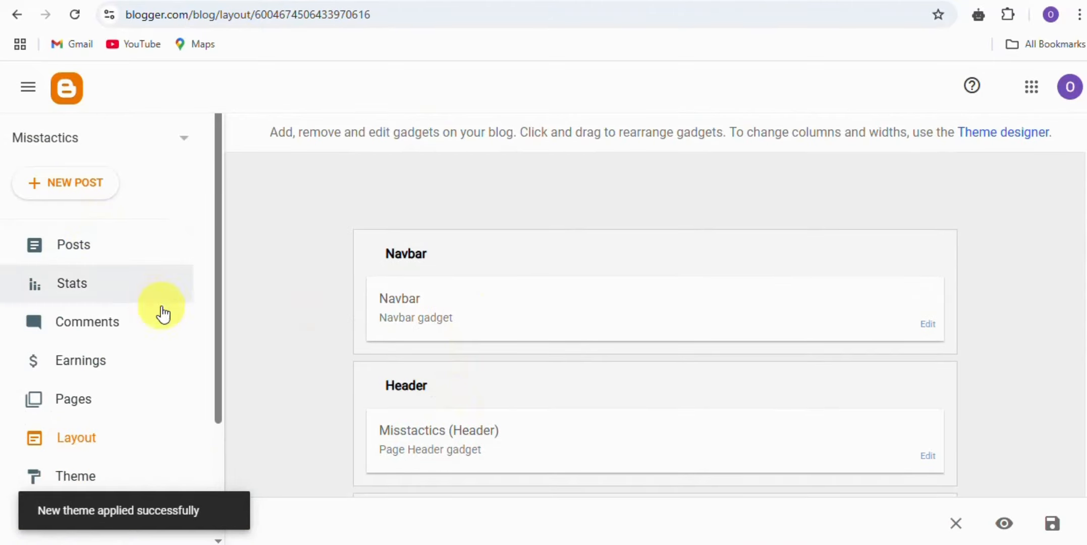
View the published Misstactics blog in a new tab and examine its header, post and sidebar areas
drag(215, 325, 218, 457)
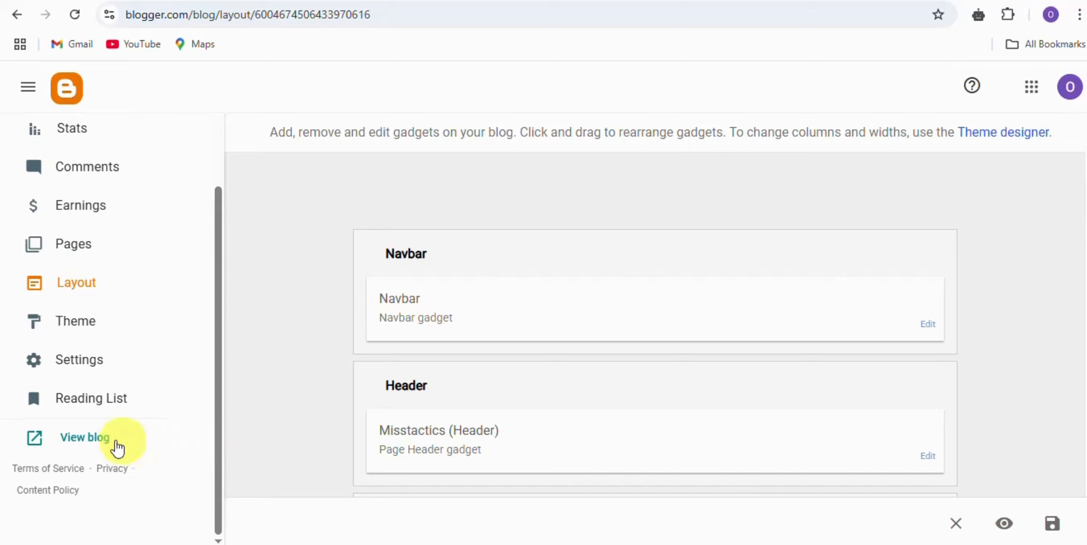
right_click(95, 438)
click(163, 224)
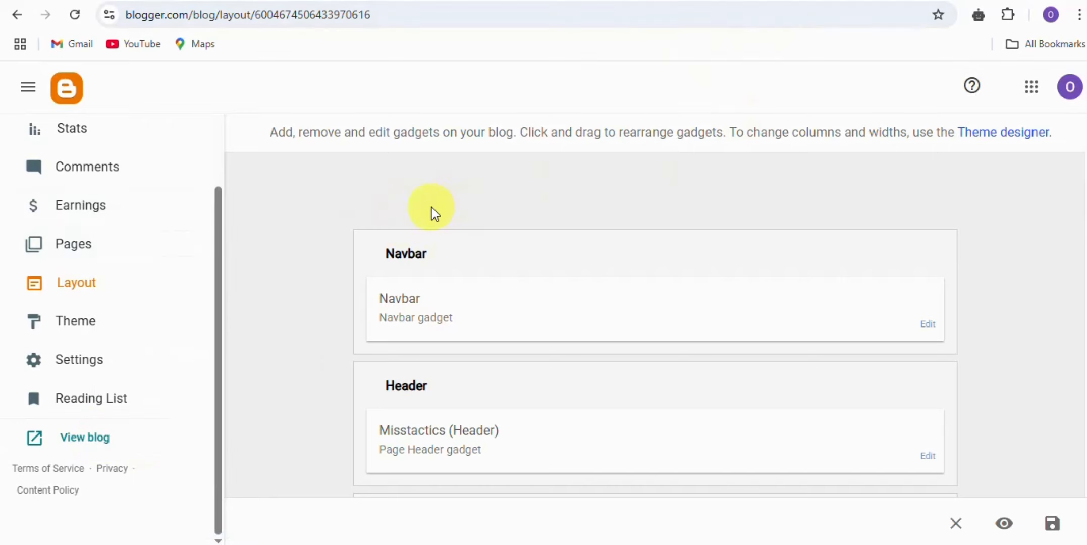
key(ctrl+Tab)
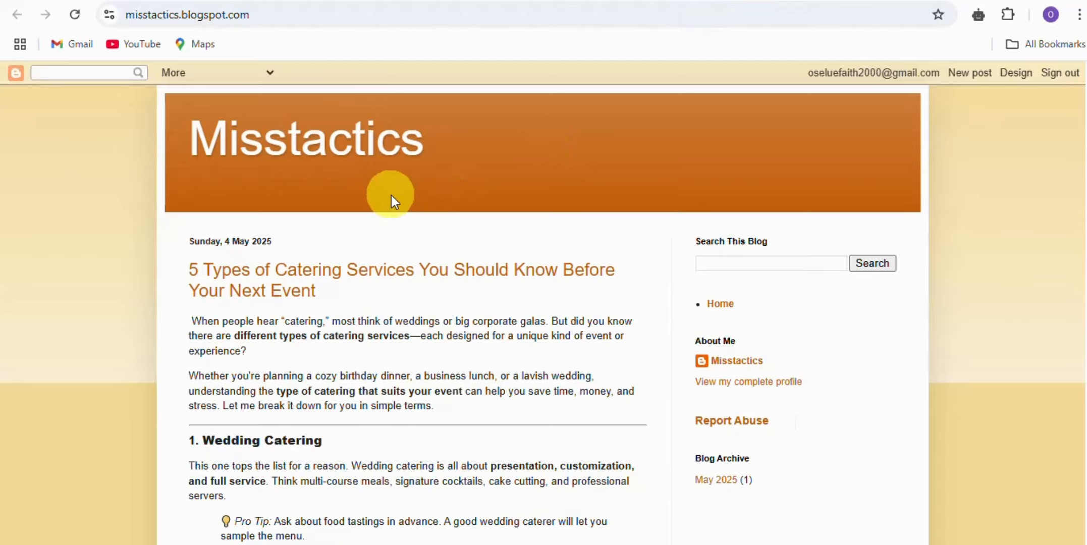
scroll(442, 263, down, 20)
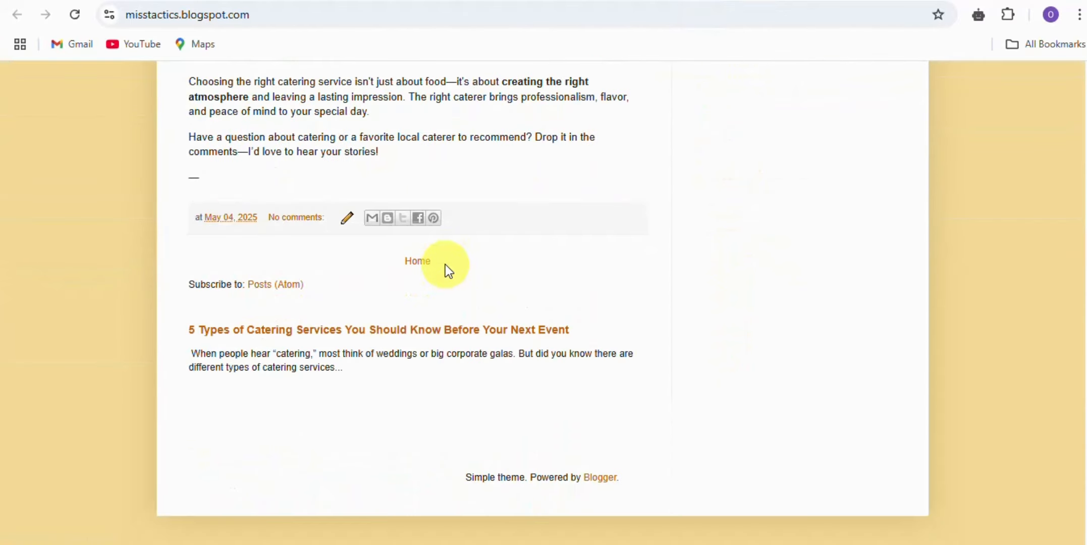
scroll(447, 184, up, 20)
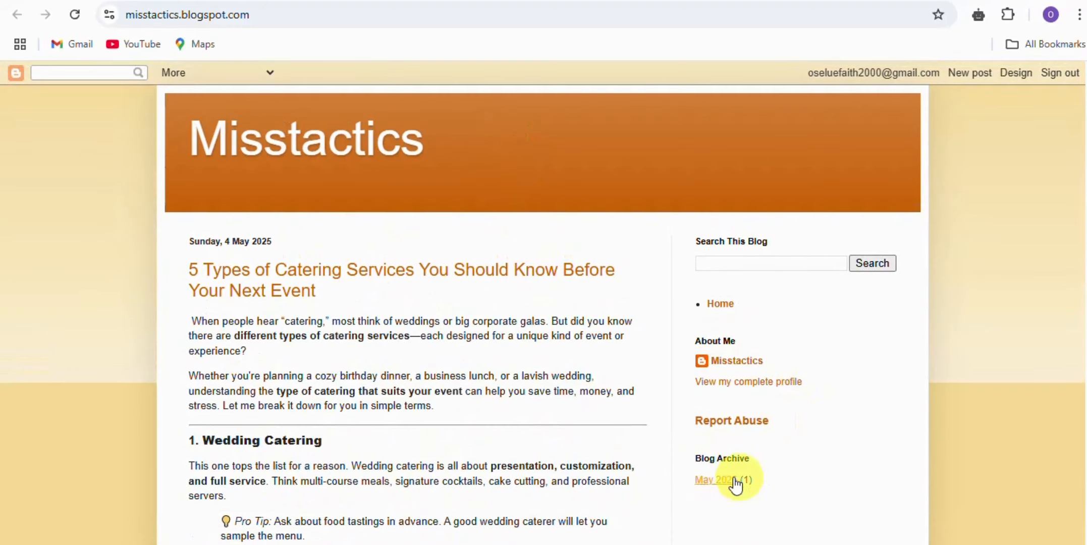
scroll(553, 271, down, 6)
scroll(243, 126, up, 3)
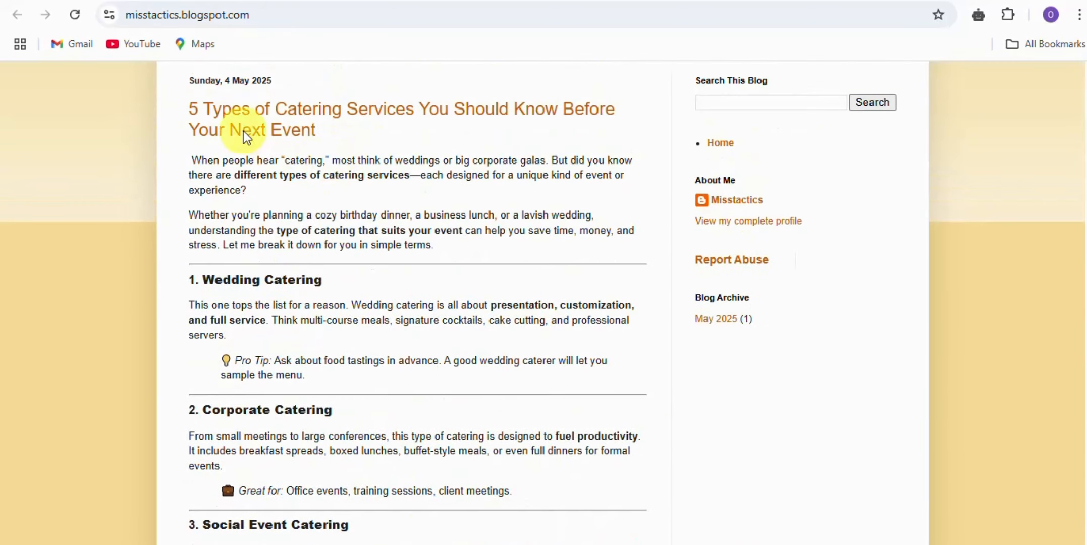
scroll(640, 131, down, 17)
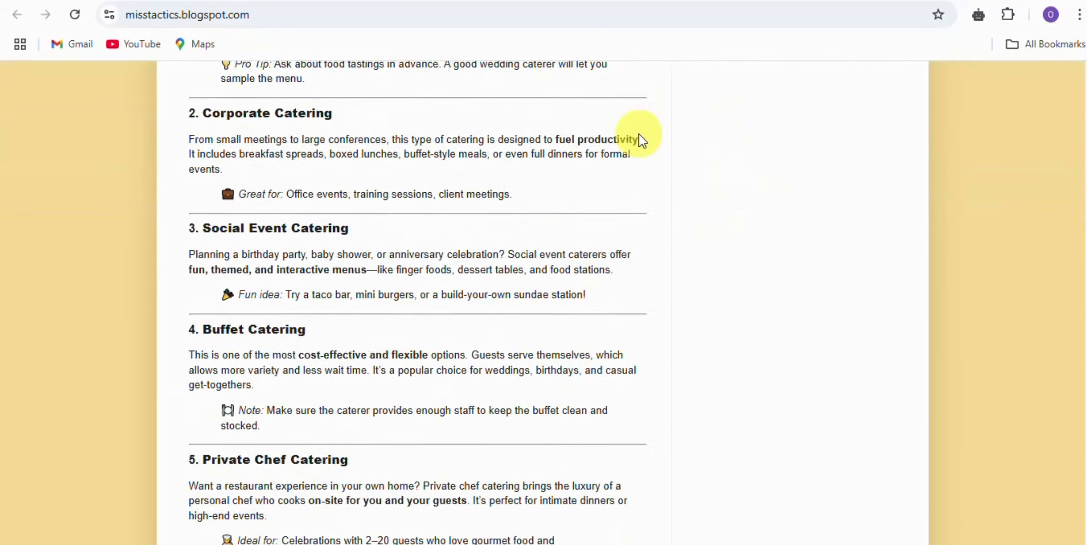
scroll(650, 162, up, 7)
scroll(649, 152, up, 15)
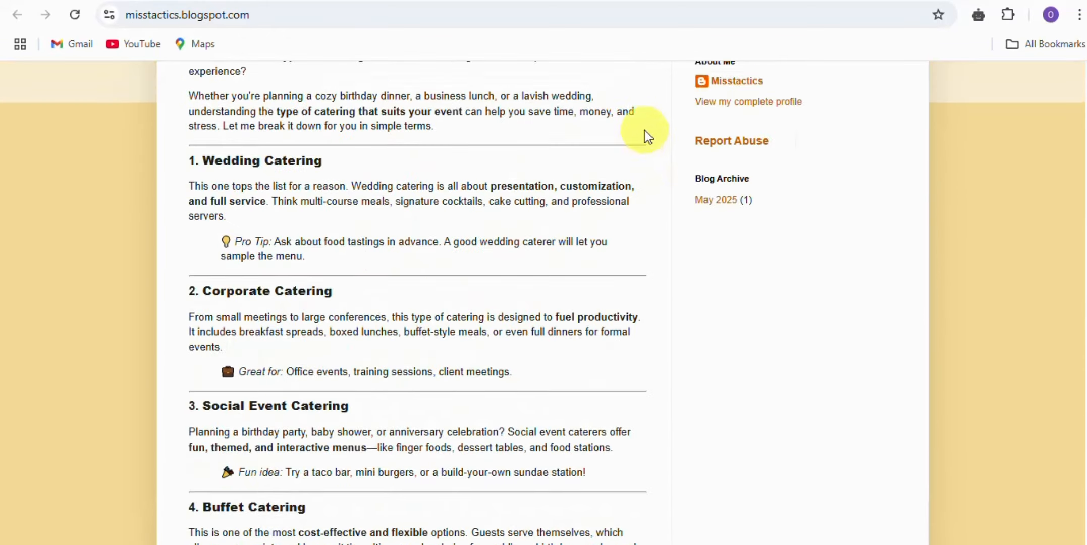
Switch to Adsterra and copy the Banner 728x90 code for misstactics.blogspot.com
click(600, 1)
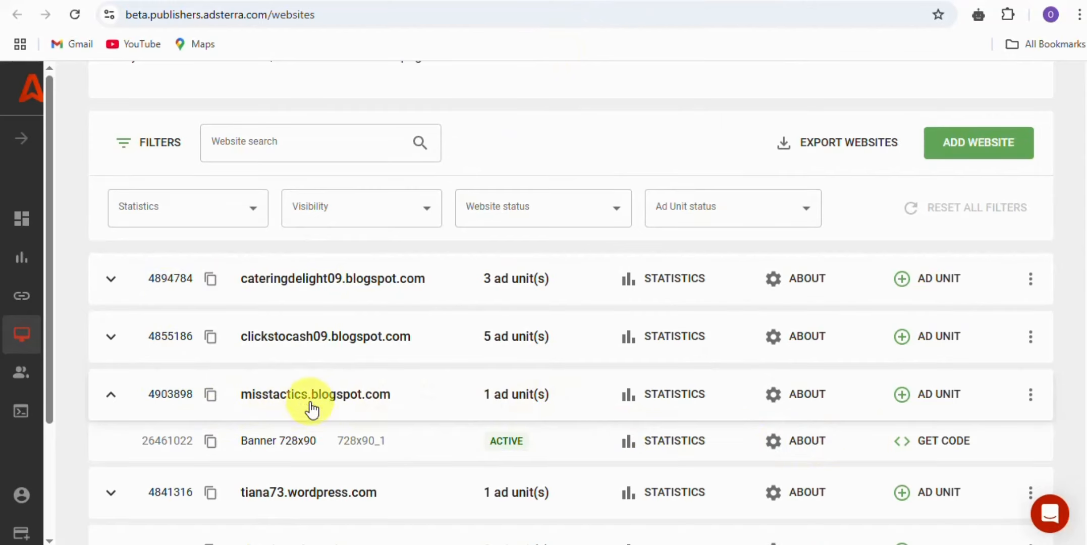
click(909, 446)
click(819, 476)
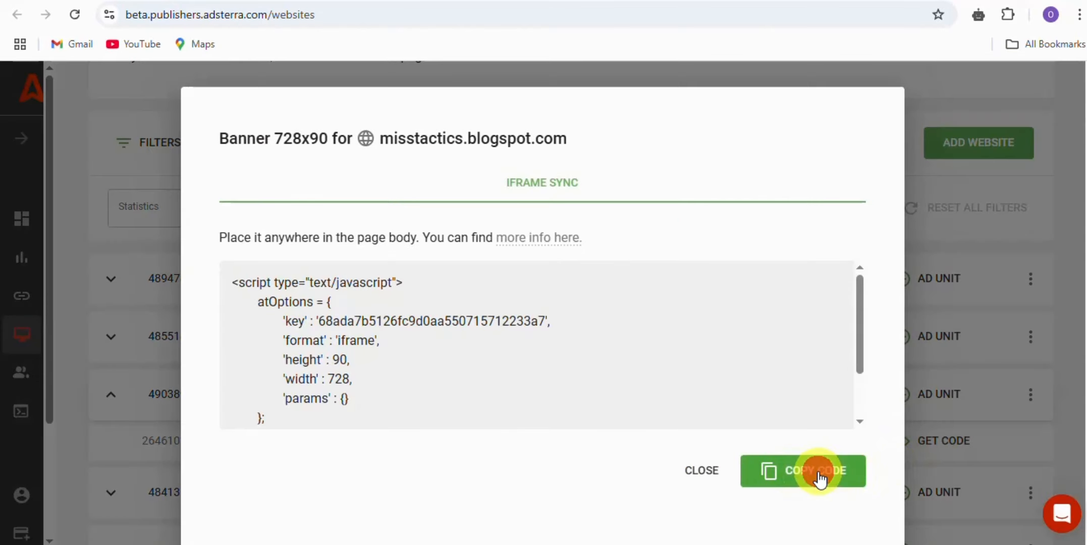
click(704, 470)
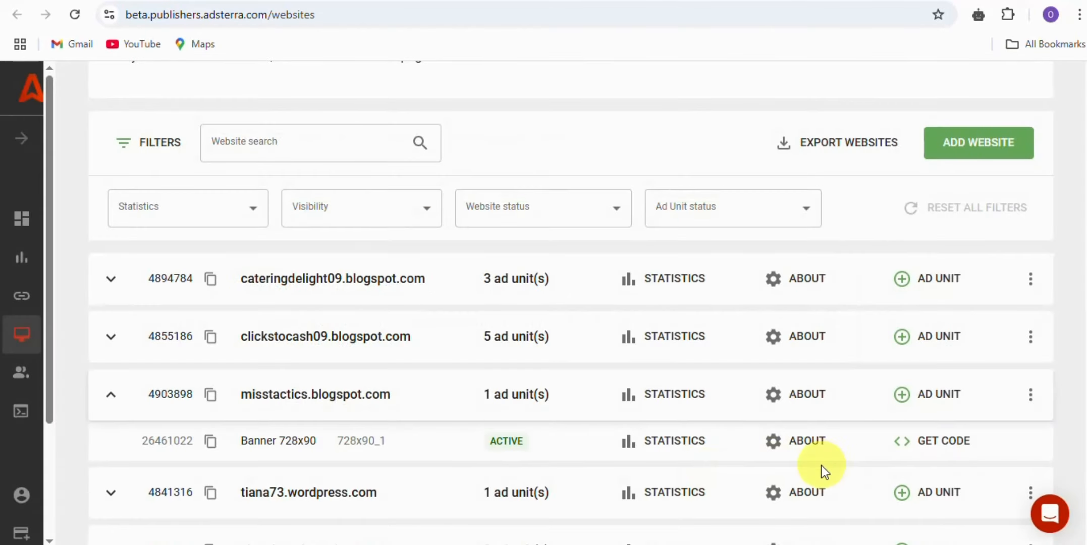
Switch to the Blogger layout and start adding an HTML/JavaScript gadget to the Cross-column section below the header
click(709, 1)
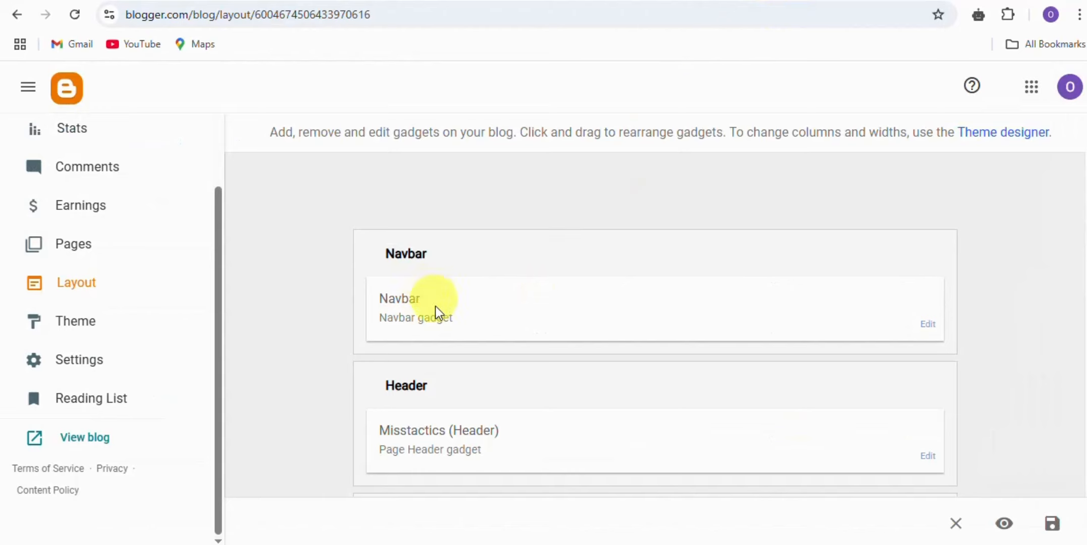
scroll(435, 307, down, 3)
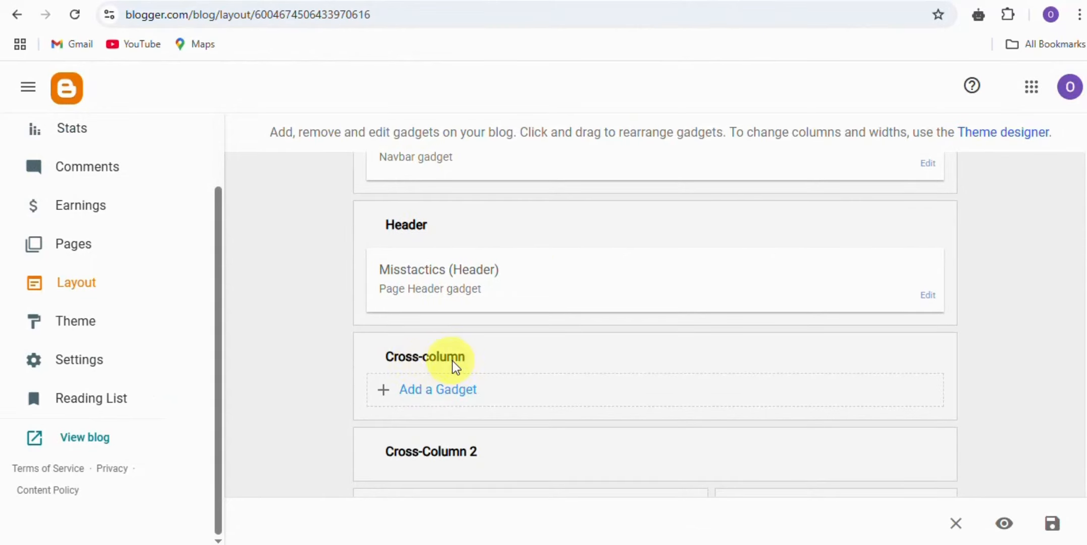
scroll(465, 360, down, 2)
click(452, 316)
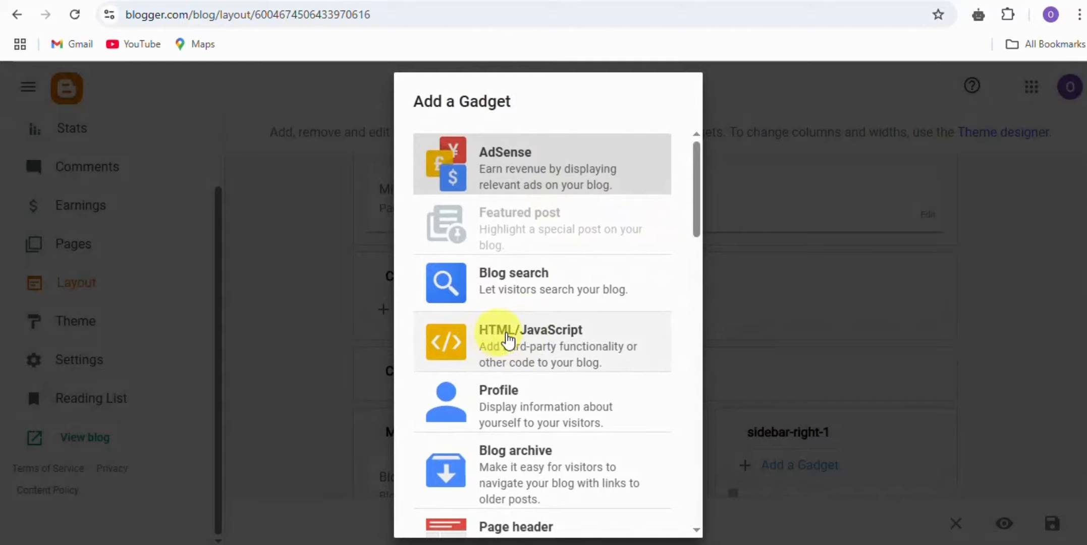
click(537, 353)
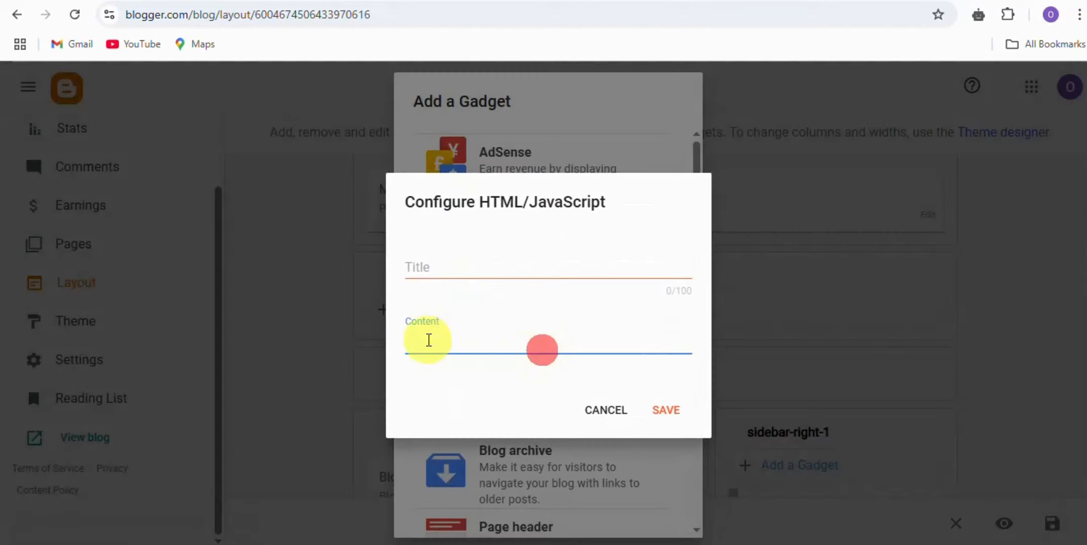
Paste the copied banner code as the HTML/JavaScript gadget's content, leaving the title empty, and save the gadget
click(425, 336)
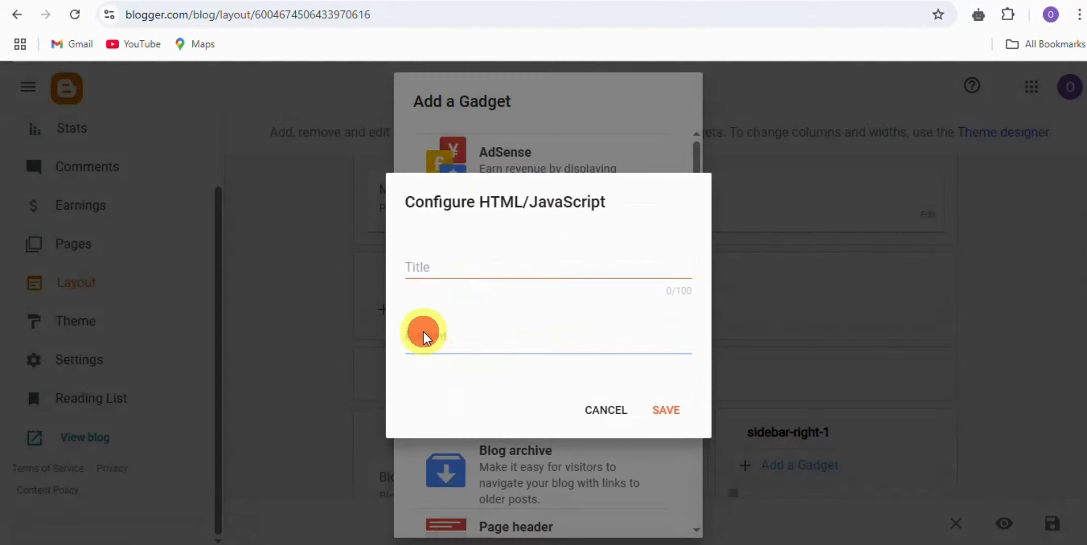
right_click(425, 336)
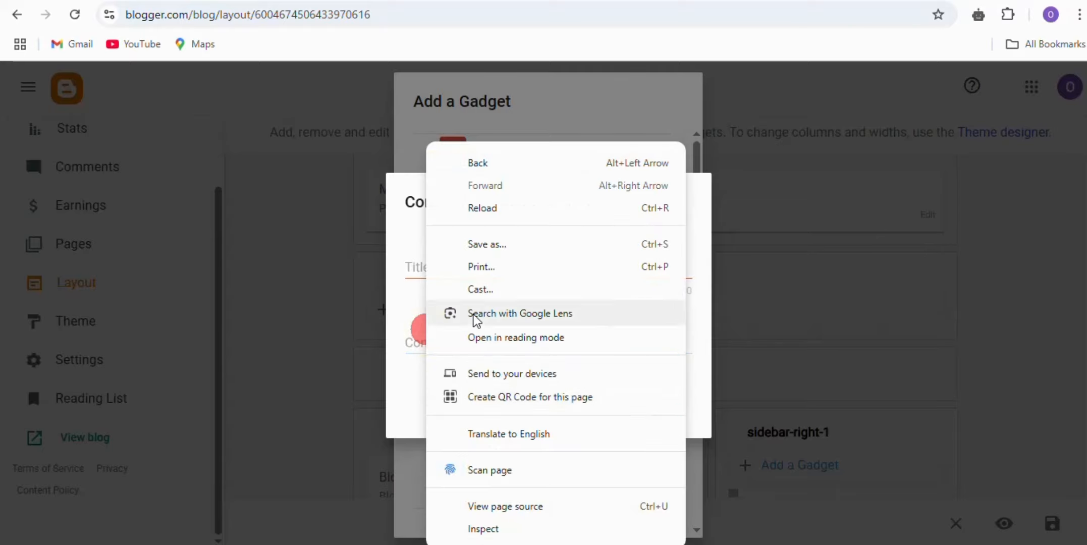
click(422, 339)
right_click(420, 332)
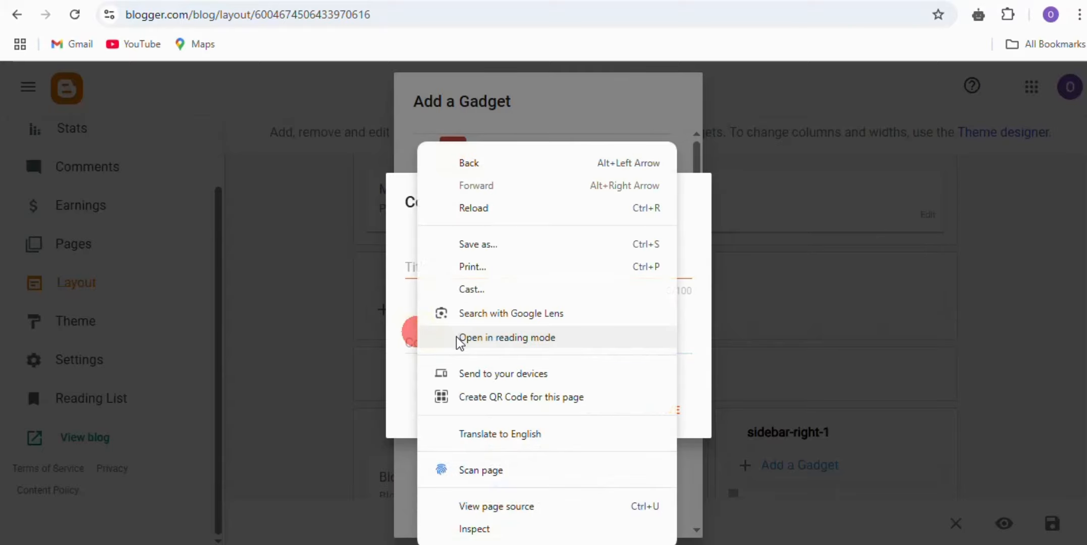
click(418, 336)
right_click(419, 339)
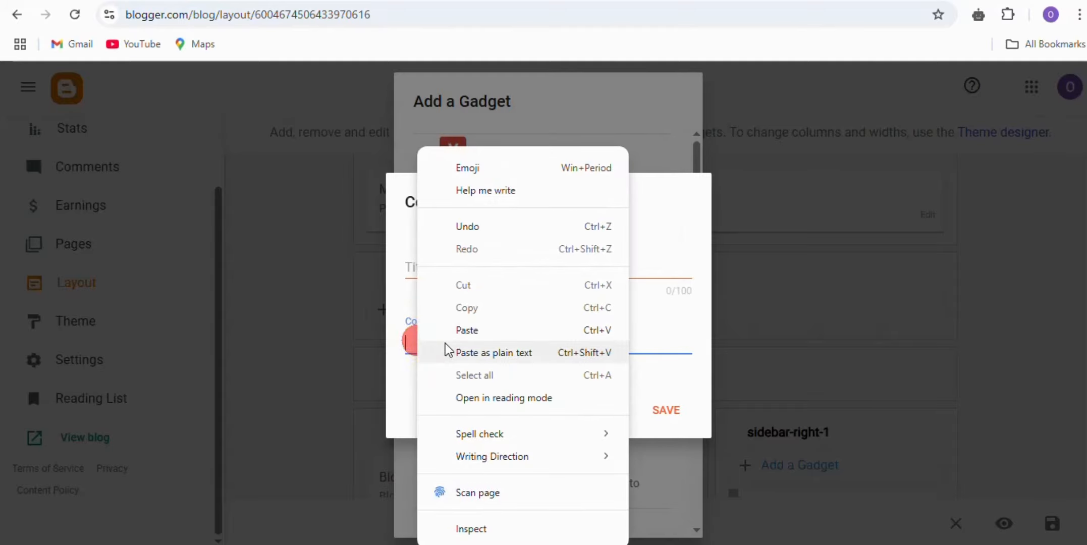
click(444, 352)
click(678, 492)
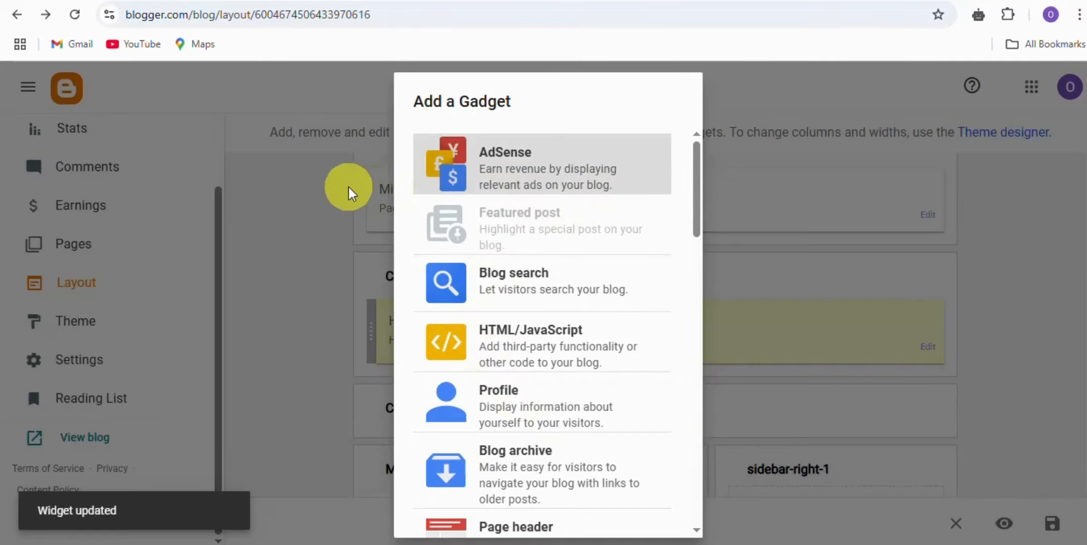
Close the gadget list, switch to Adsterra and create a Banner 300x250 ad unit for misstactics.blogspot.com
click(347, 185)
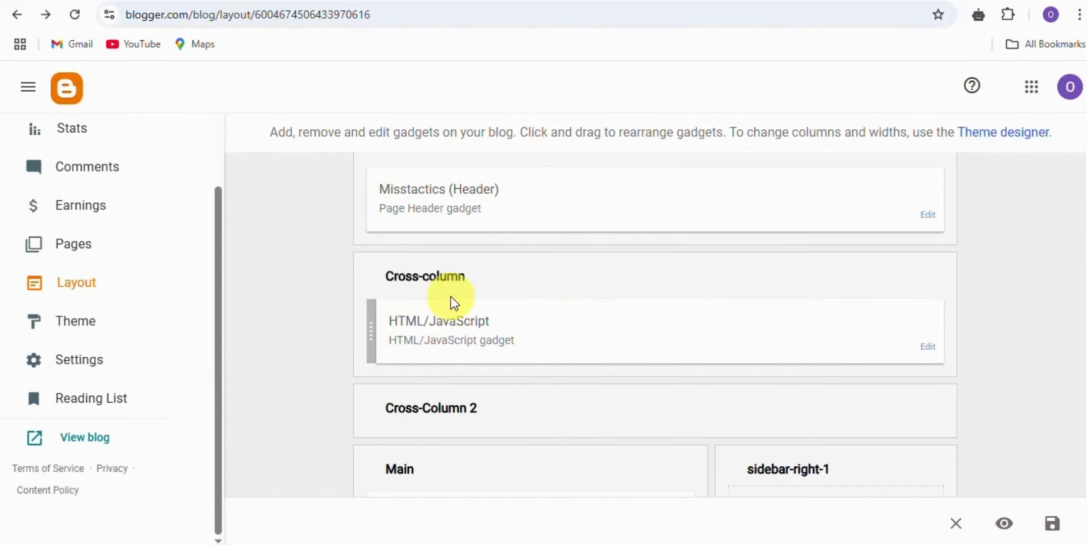
click(545, 1)
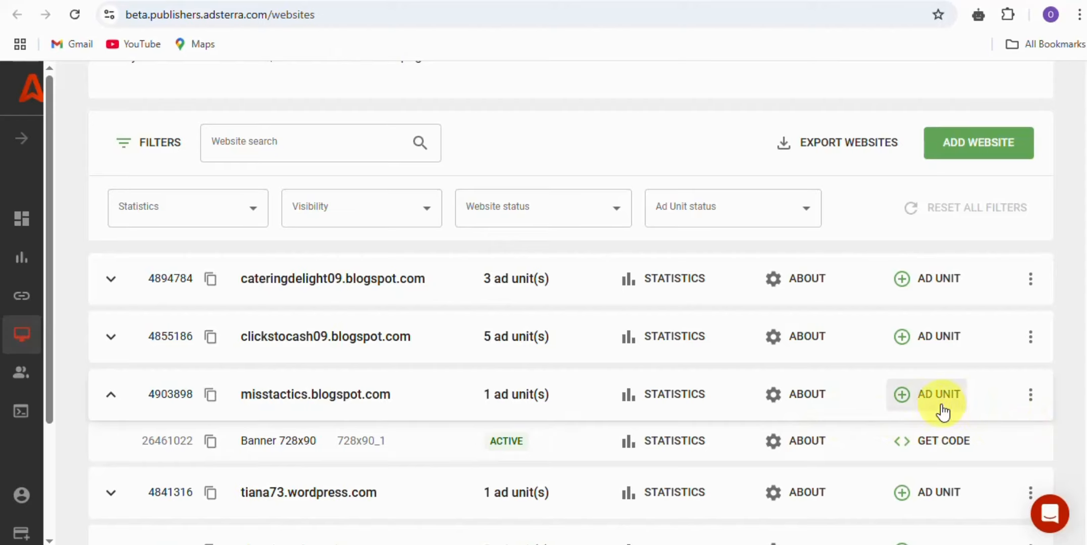
click(906, 400)
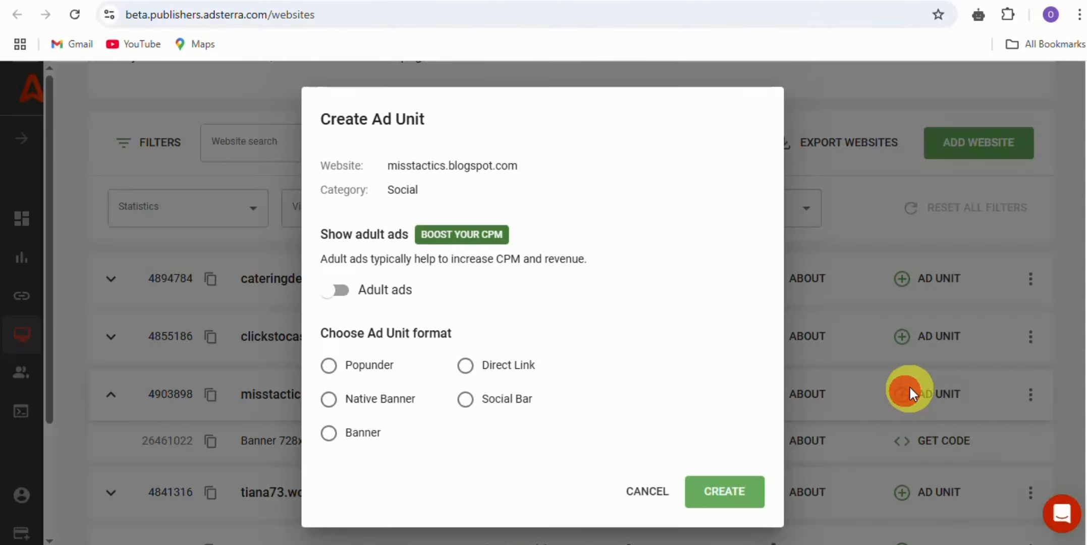
click(330, 433)
scroll(525, 399, down, 2)
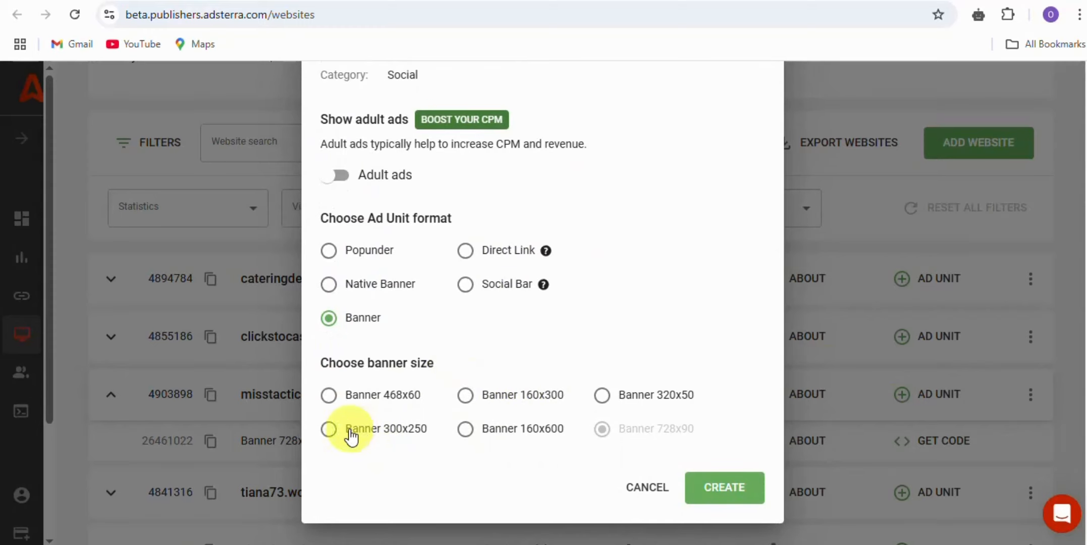
click(333, 434)
click(722, 492)
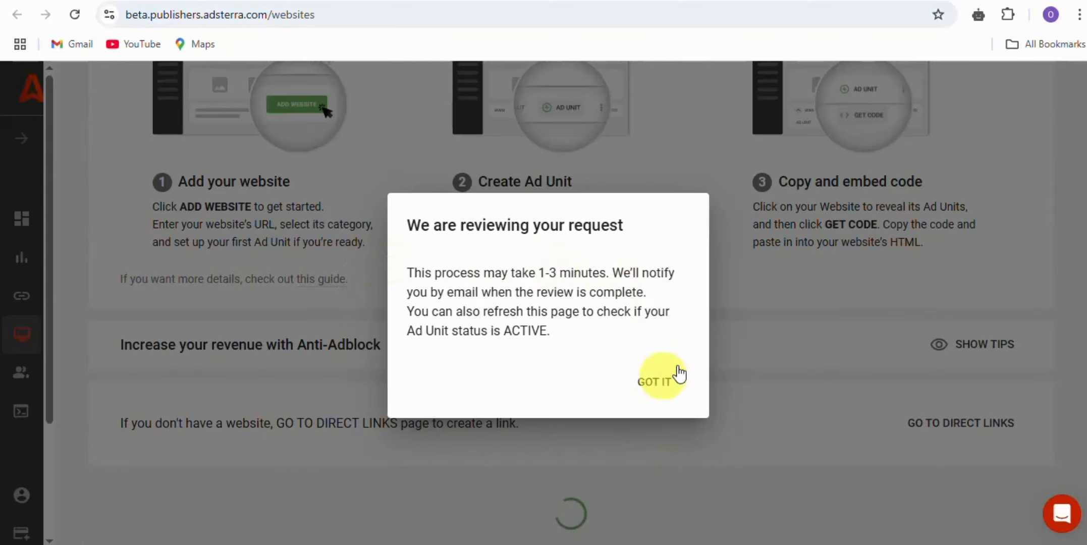
click(654, 385)
Refresh the Adsterra websites page and copy the Banner 300x250 code for misstactics.blogspot.com
scroll(540, 450, down, 6)
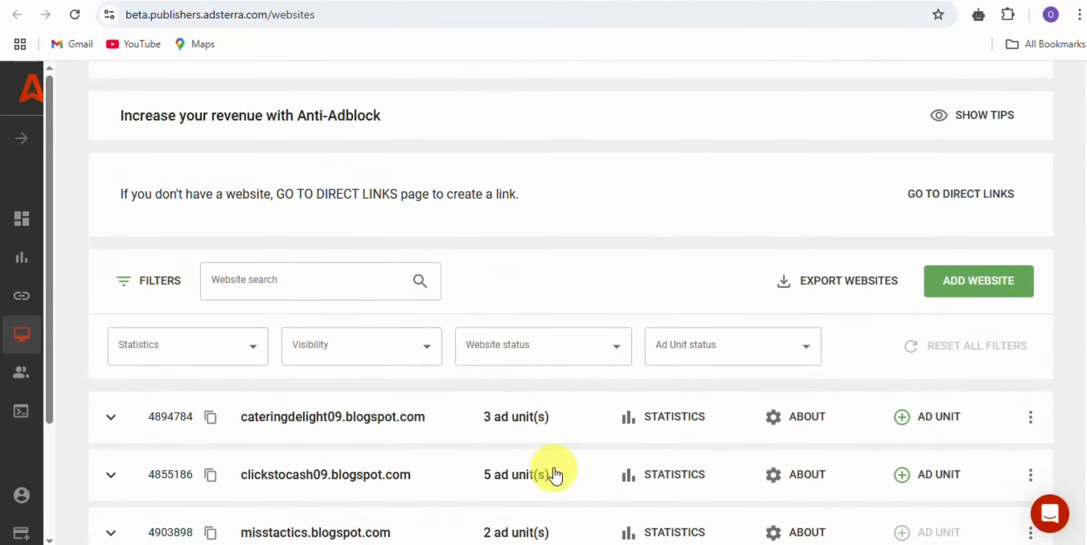
scroll(384, 253, up, 5)
scroll(376, 264, up, 4)
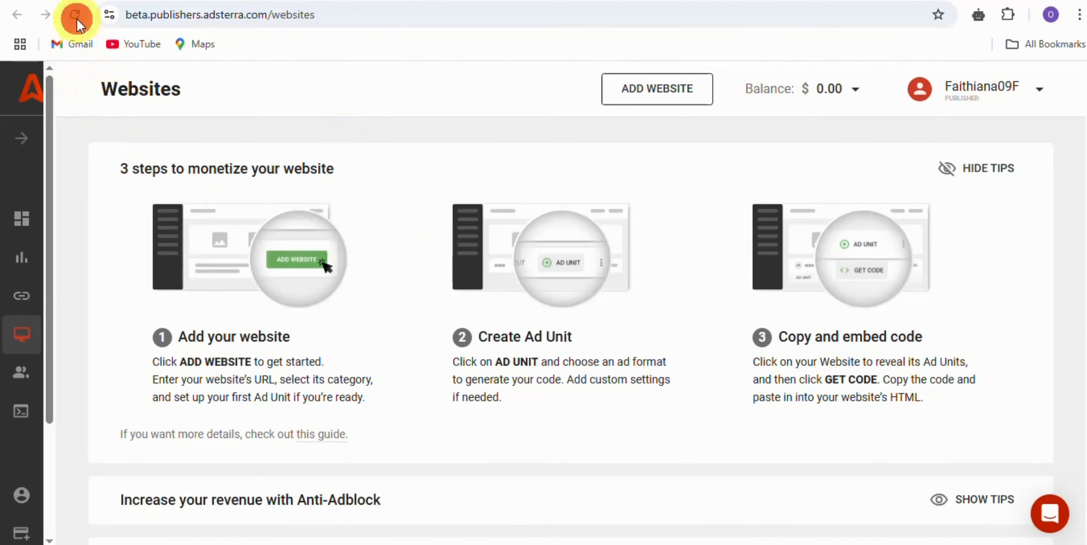
scroll(333, 363, down, 6)
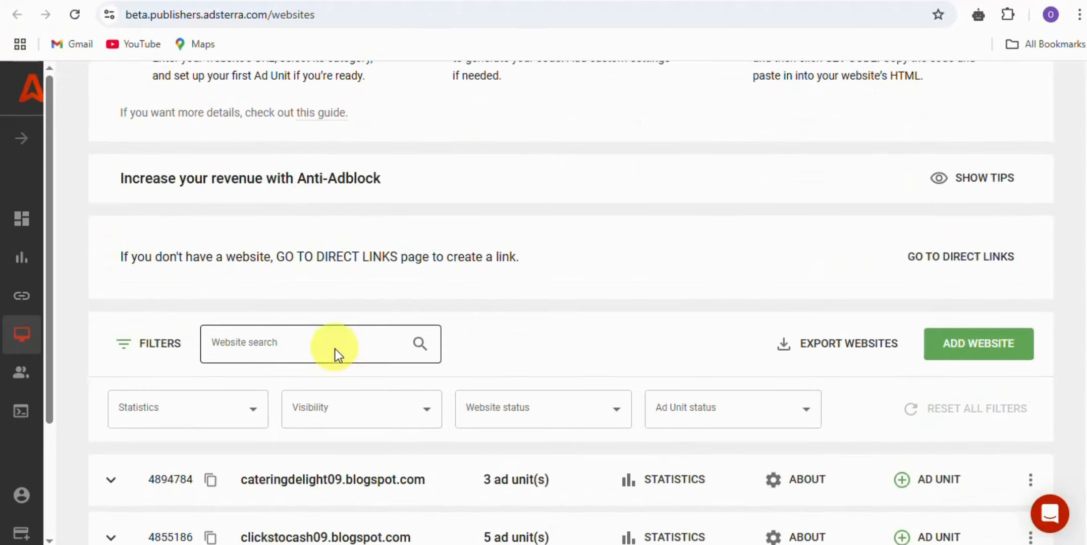
scroll(336, 354, down, 4)
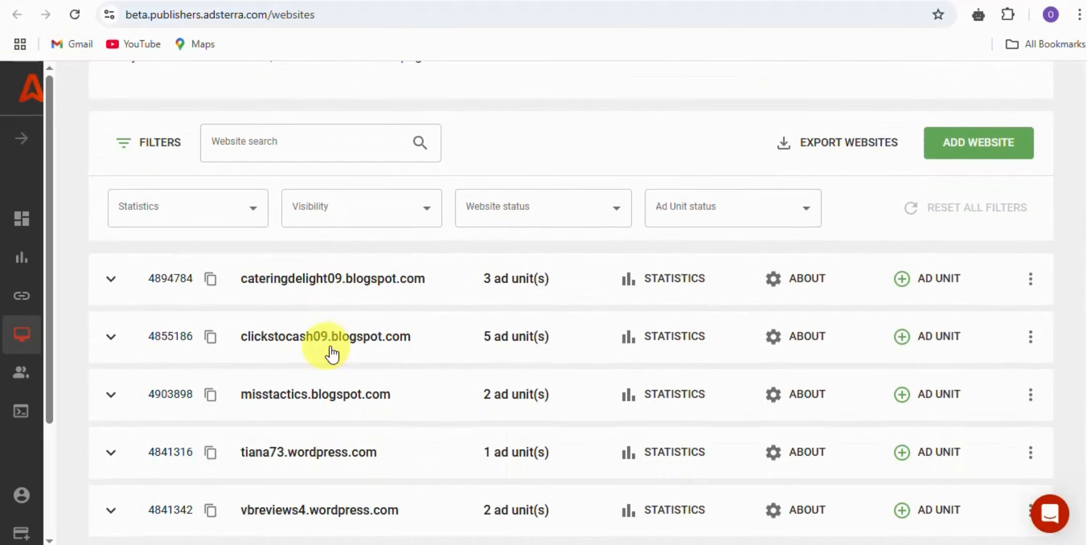
click(260, 401)
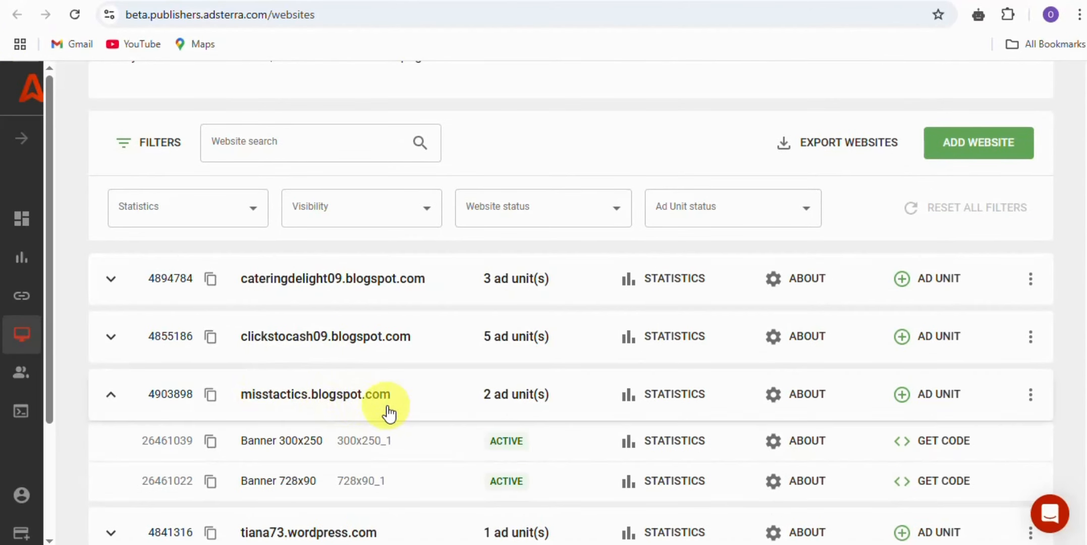
scroll(378, 404, down, 2)
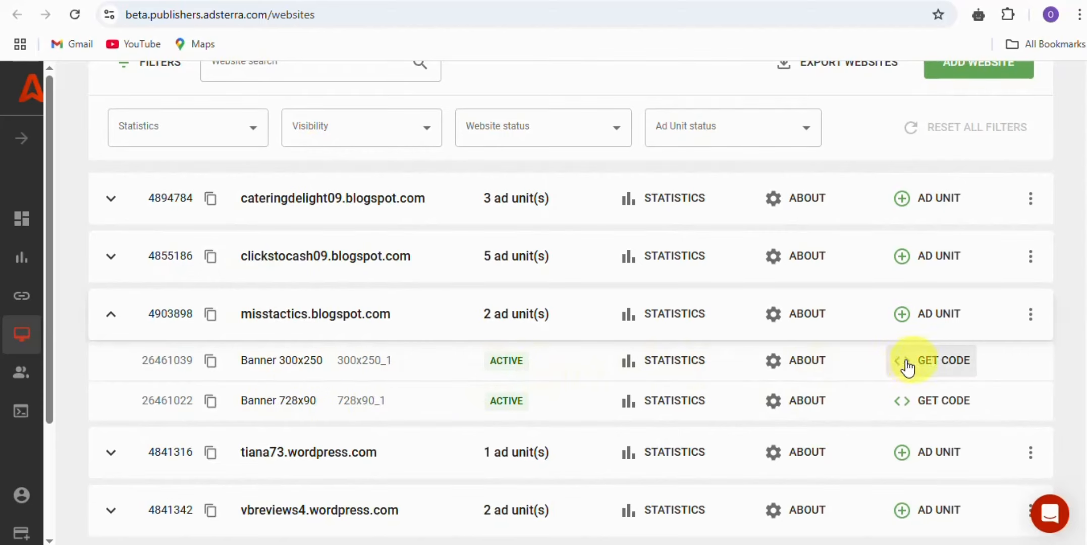
click(925, 367)
click(786, 477)
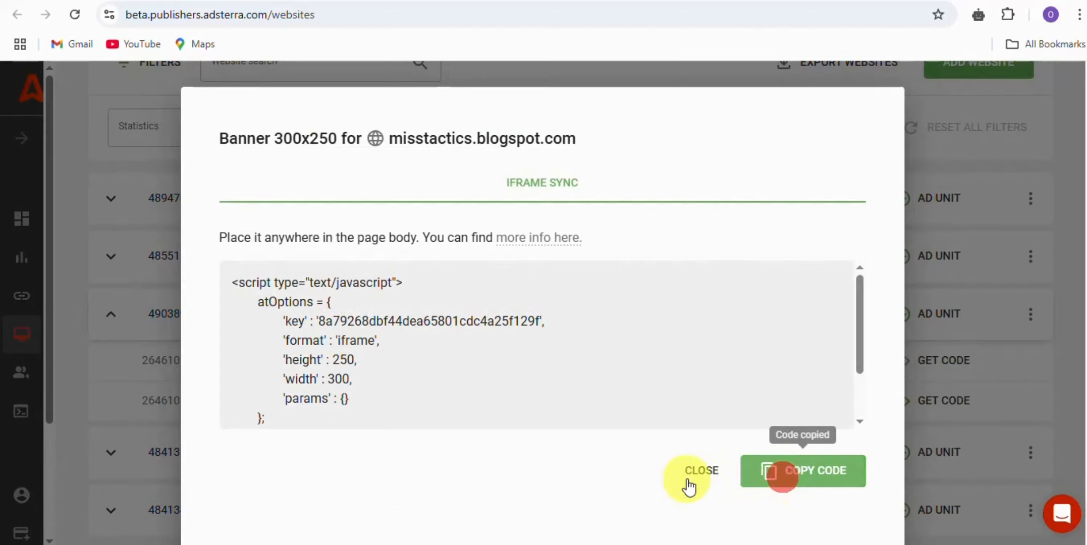
click(700, 474)
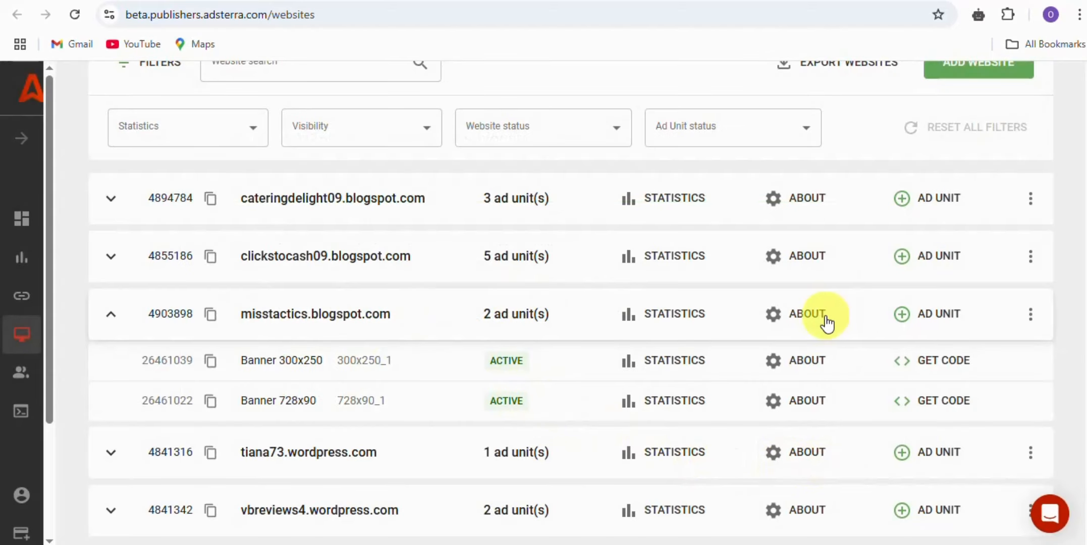
Create a Banner 160x600 ad unit for misstactics.blogspot.com and dismiss the review notice
click(933, 326)
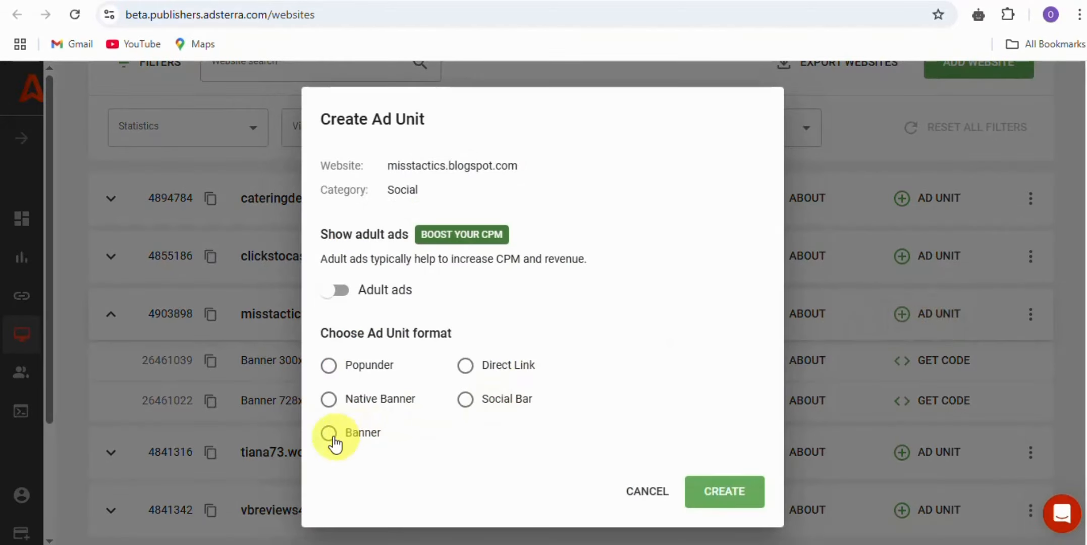
click(328, 433)
scroll(582, 432, down, 2)
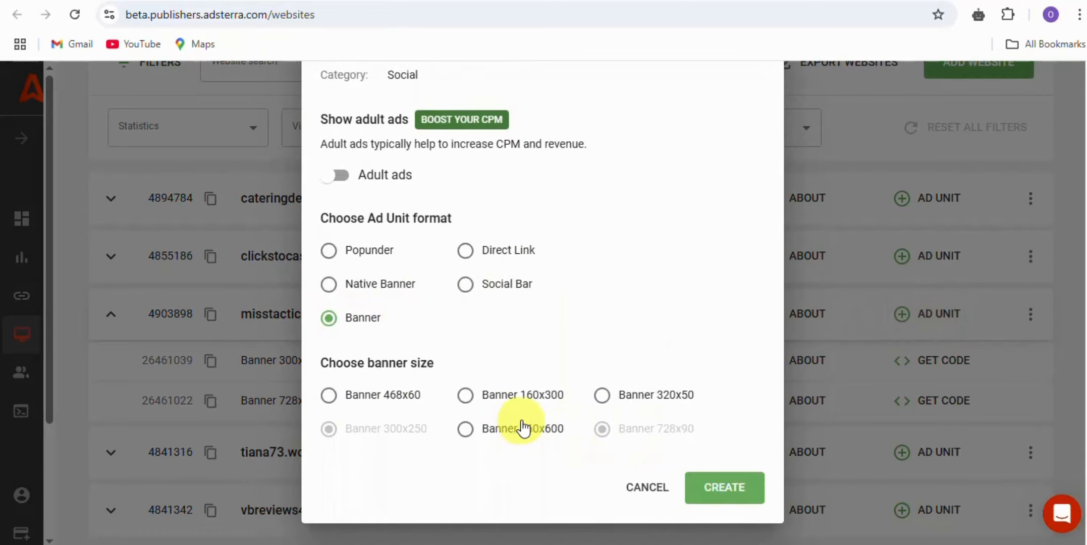
click(469, 433)
click(725, 488)
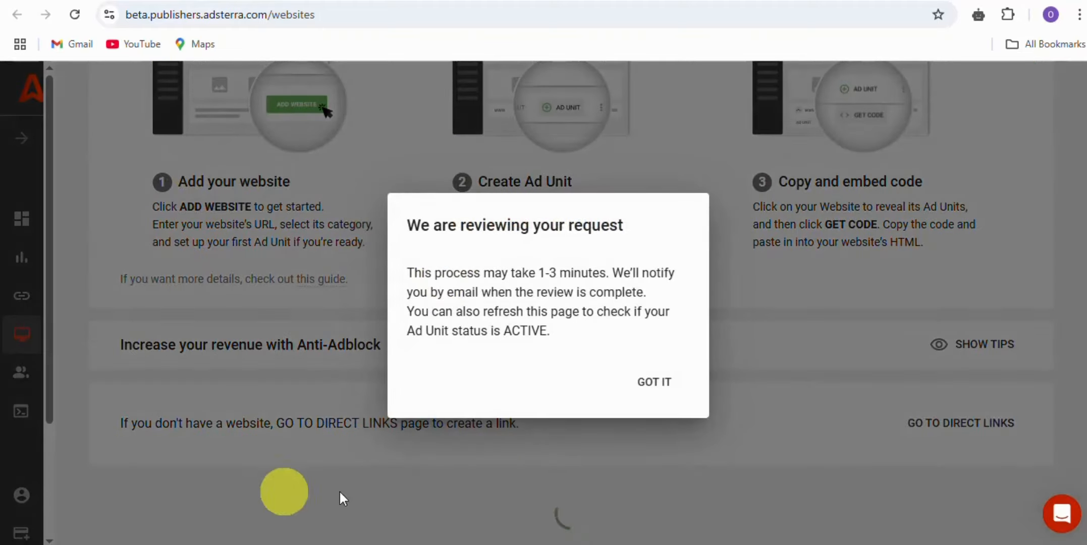
click(660, 393)
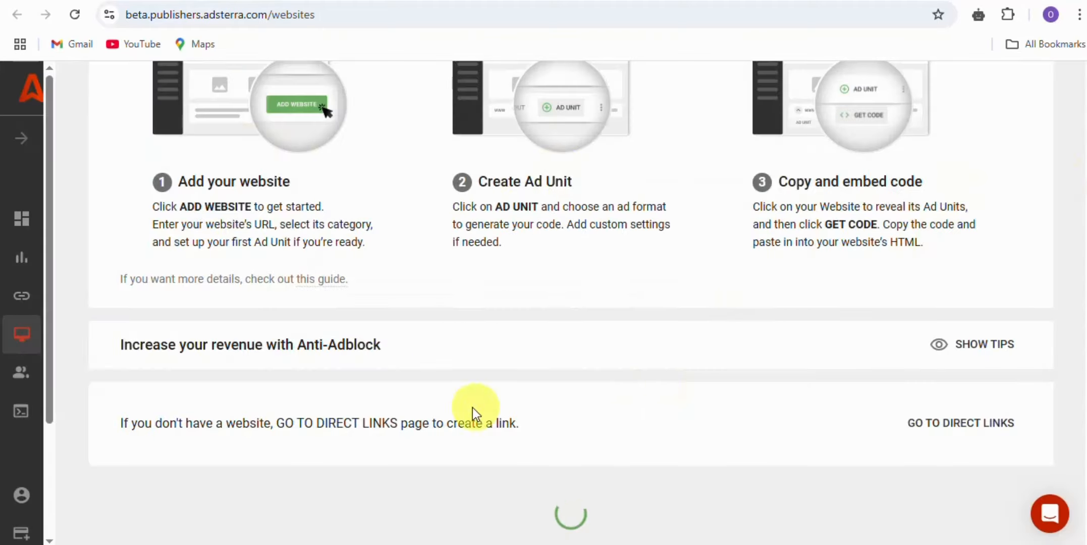
scroll(524, 437, down, 2)
scroll(523, 437, down, 2)
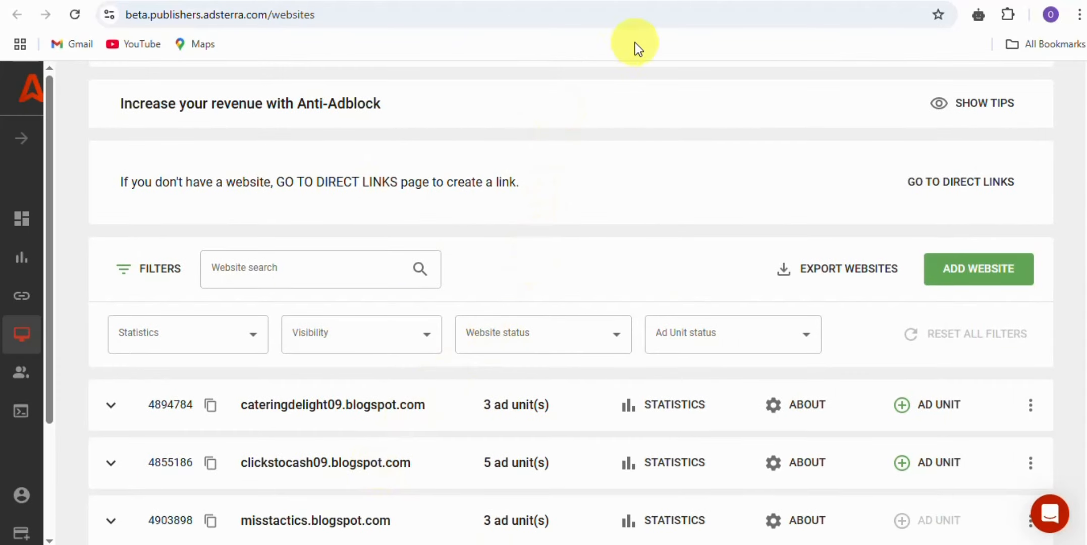
Switch to the Blogger layout and add the copied 300x250 banner code as an untitled HTML/JavaScript gadget in sidebar-right-1
click(645, 0)
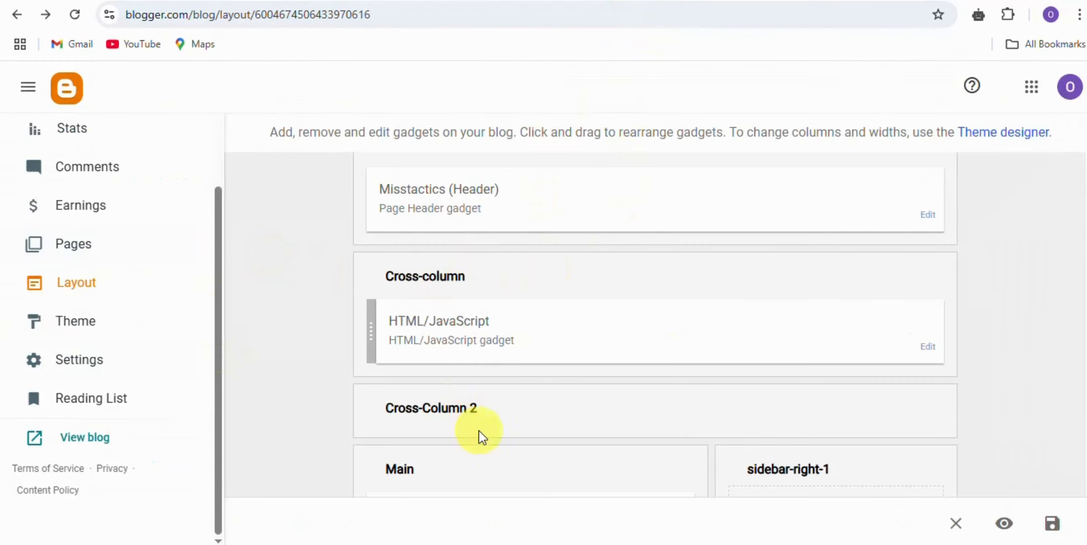
scroll(479, 430, down, 6)
scroll(756, 207, up, 1)
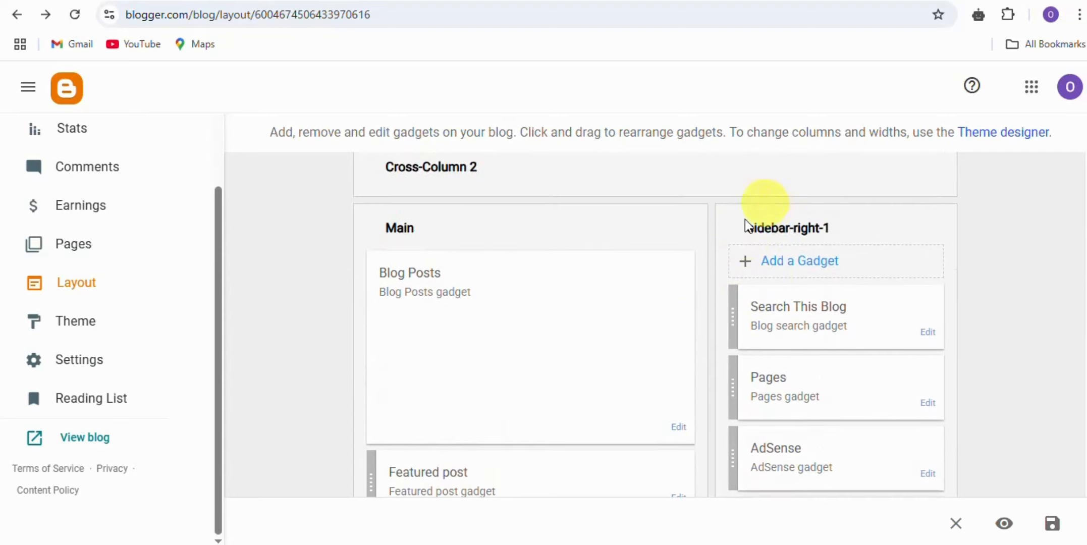
click(820, 265)
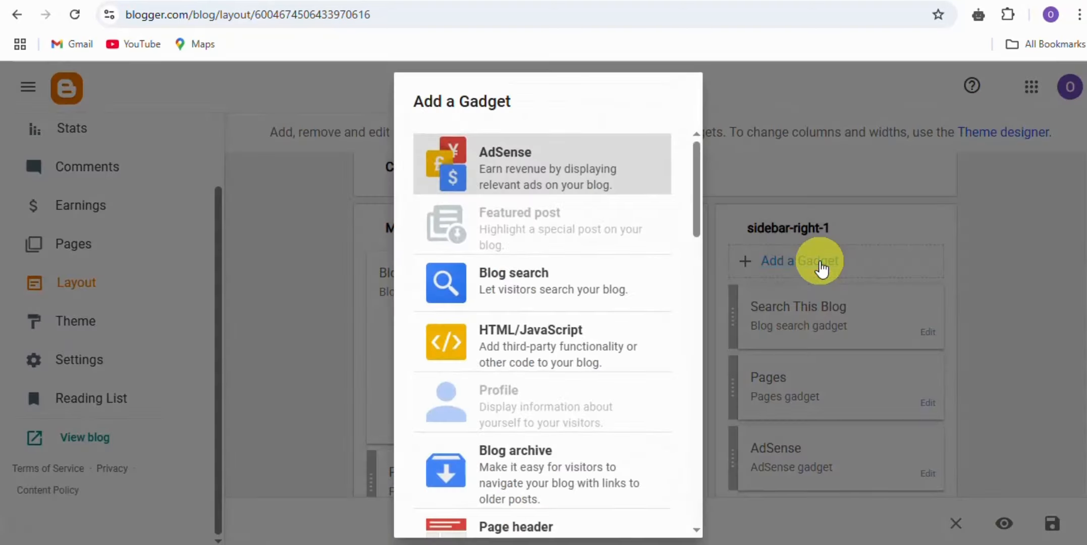
click(558, 345)
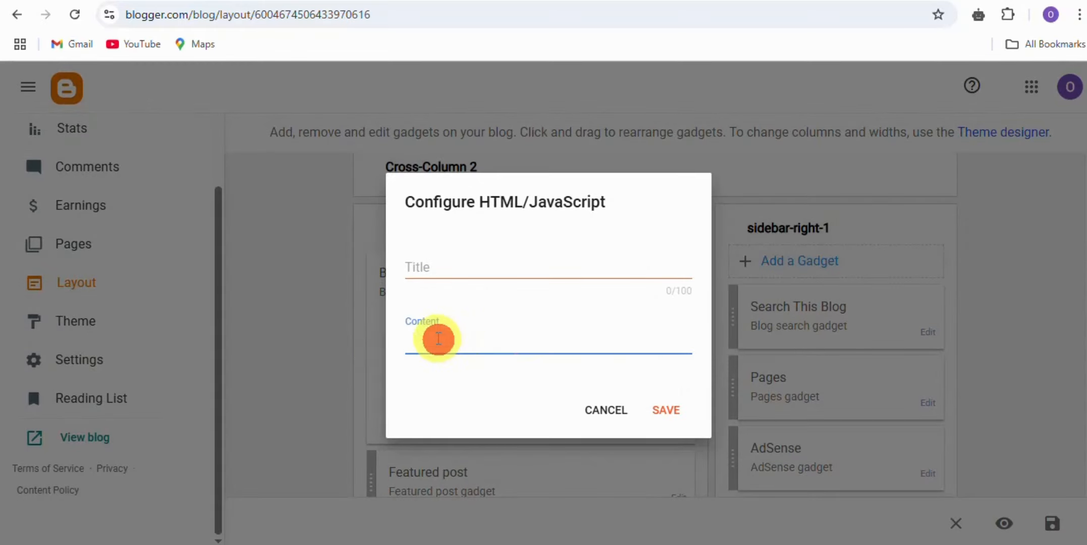
right_click(438, 339)
click(485, 331)
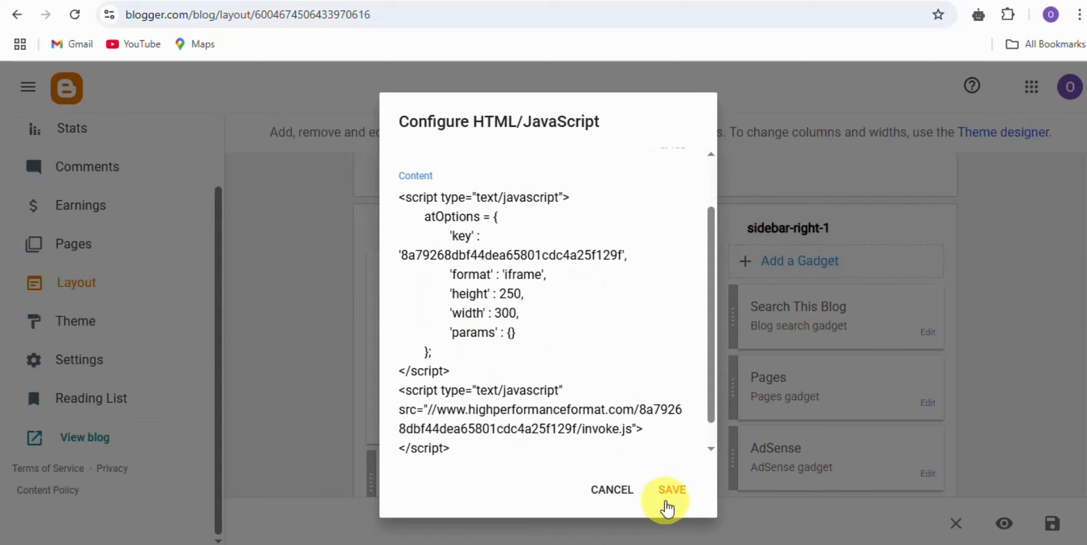
click(670, 497)
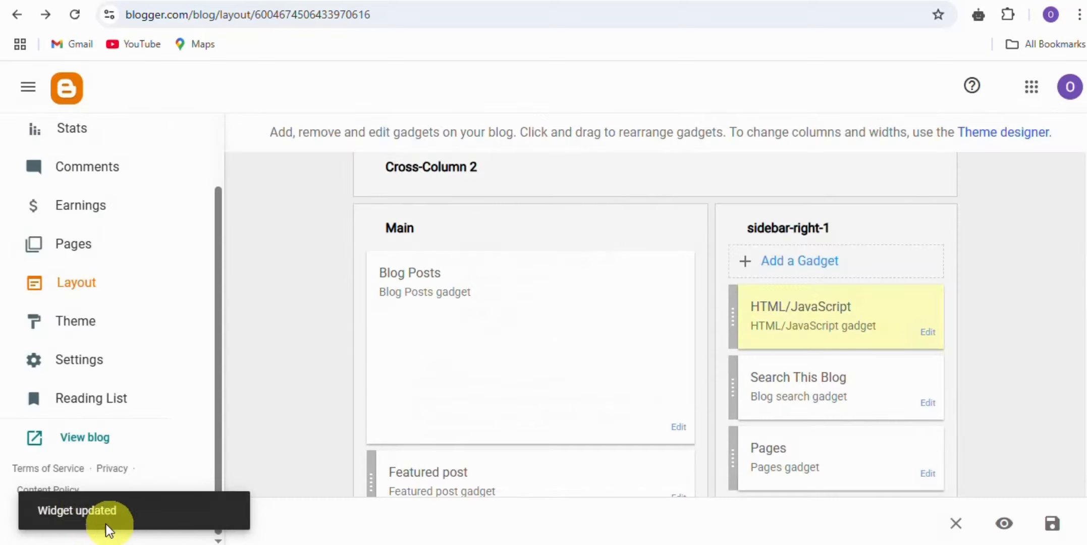
Switch to Adsterra, refresh the websites page and copy the Banner 160x600 code for misstactics.blogspot.com
scroll(831, 389, down, 8)
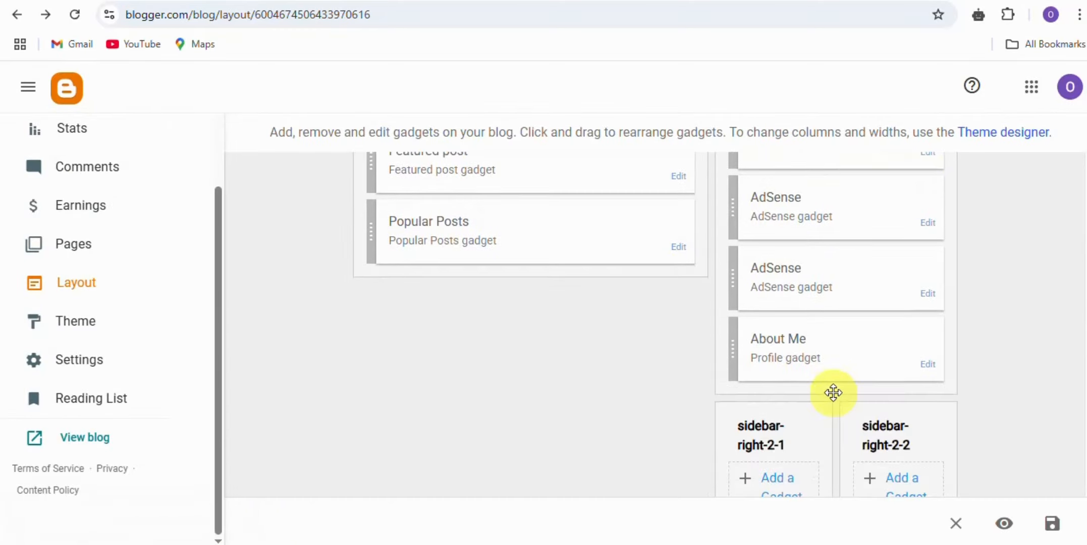
scroll(831, 389, down, 1)
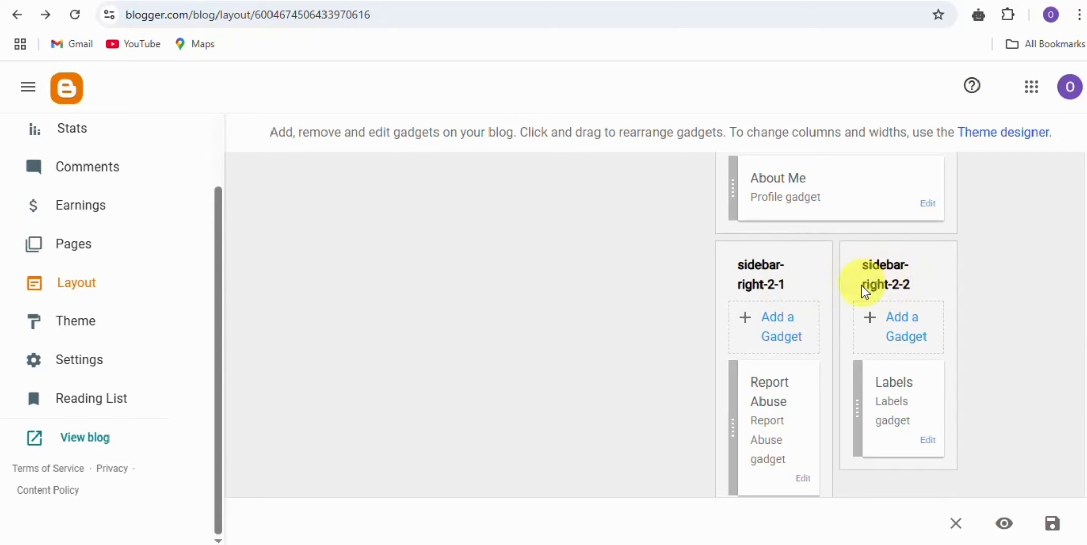
click(624, 1)
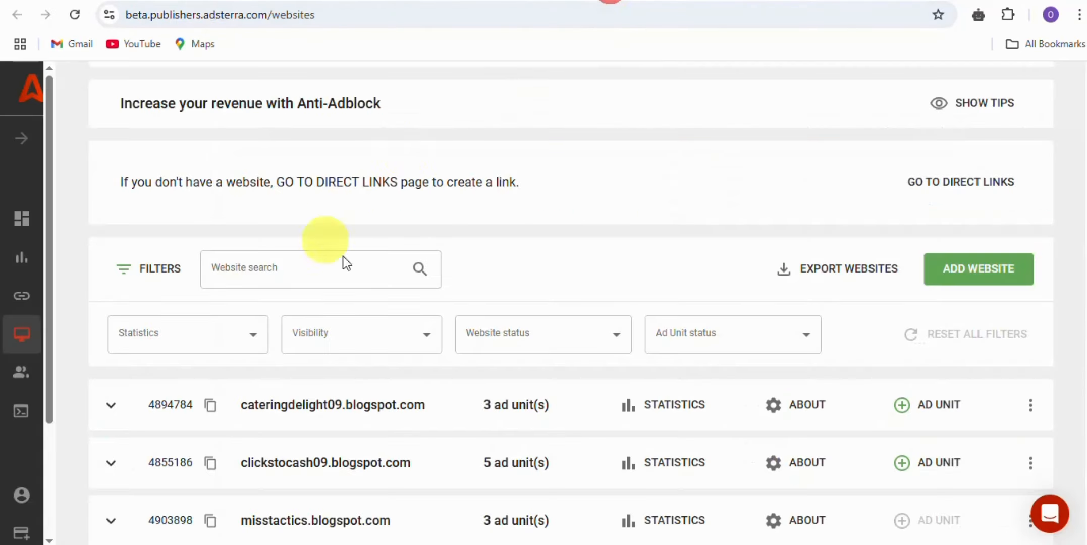
click(74, 15)
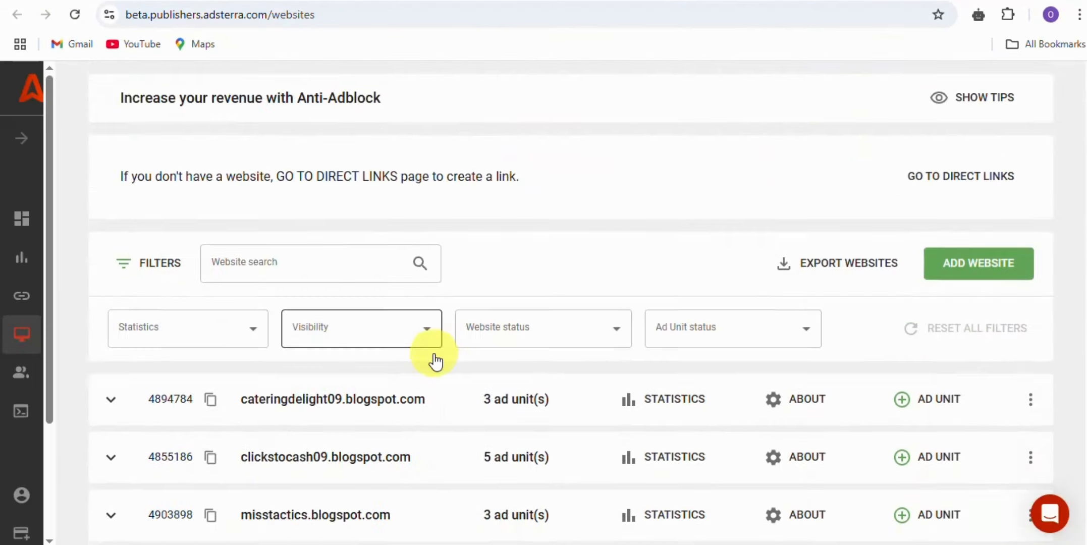
scroll(432, 361, down, 3)
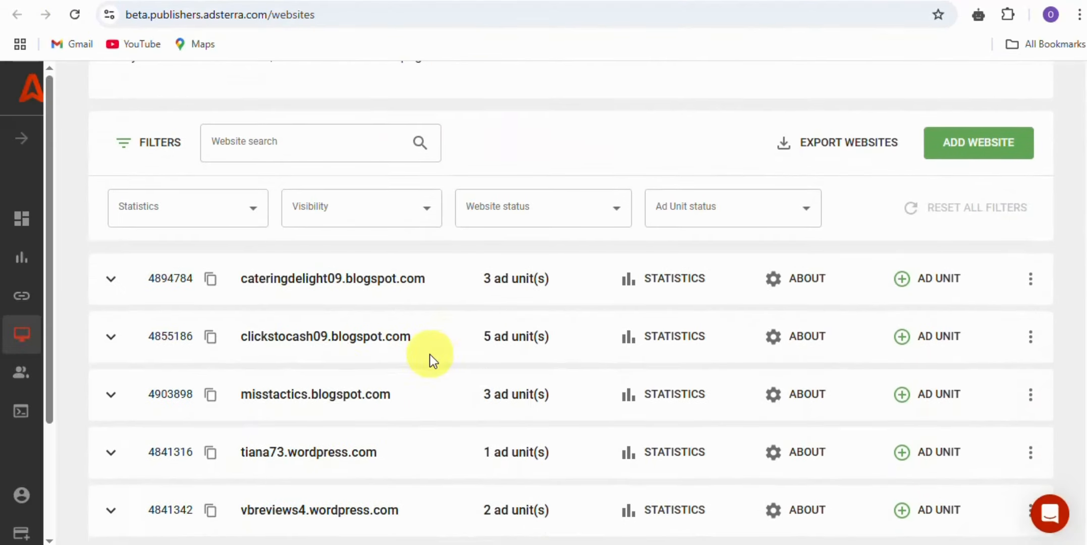
click(516, 404)
scroll(506, 442, down, 2)
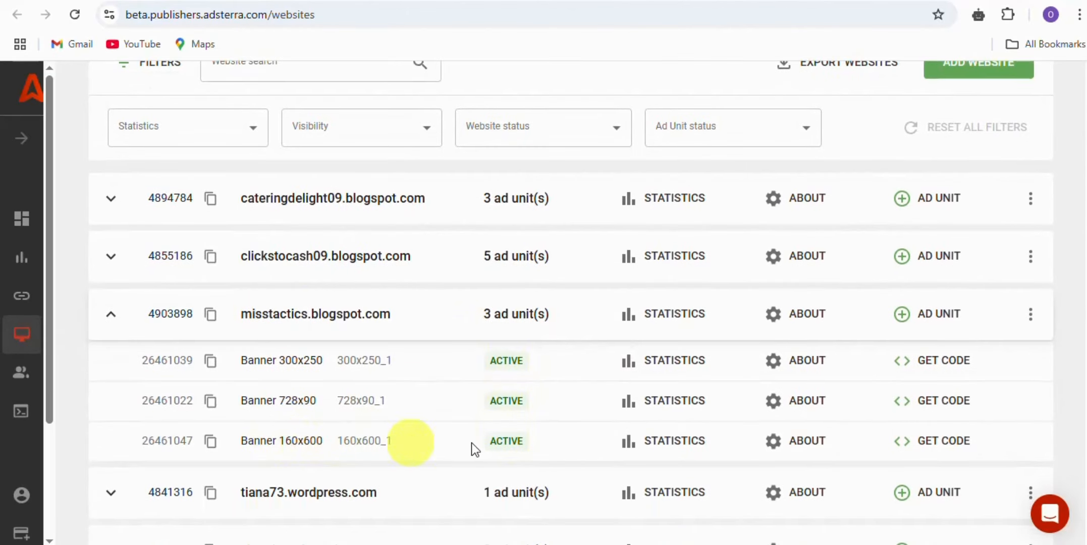
click(936, 442)
click(821, 474)
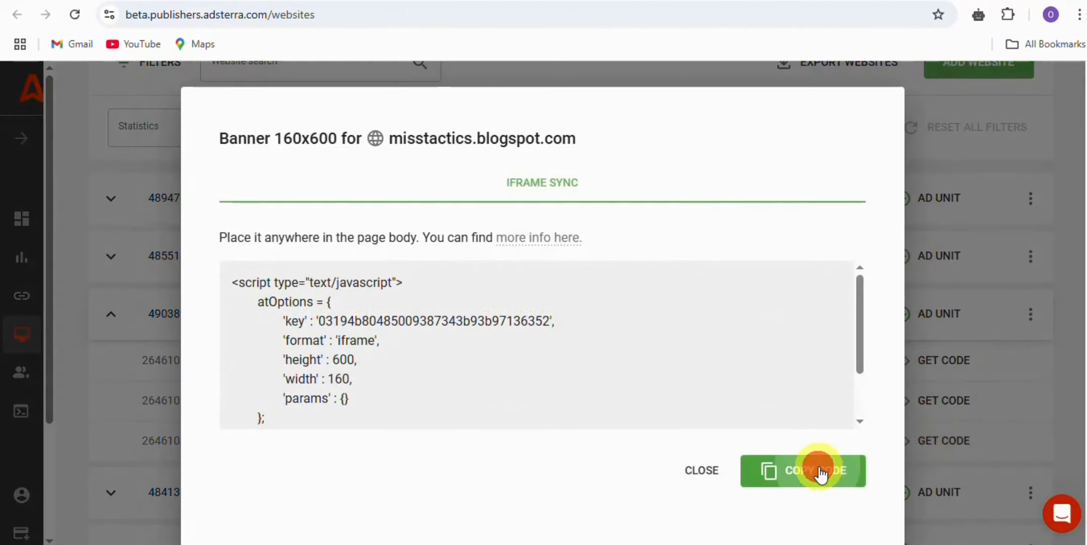
Switch to the Blogger layout and add the copied 160x600 banner code as an untitled HTML/JavaScript gadget in sidebar-right-2-1
click(671, 1)
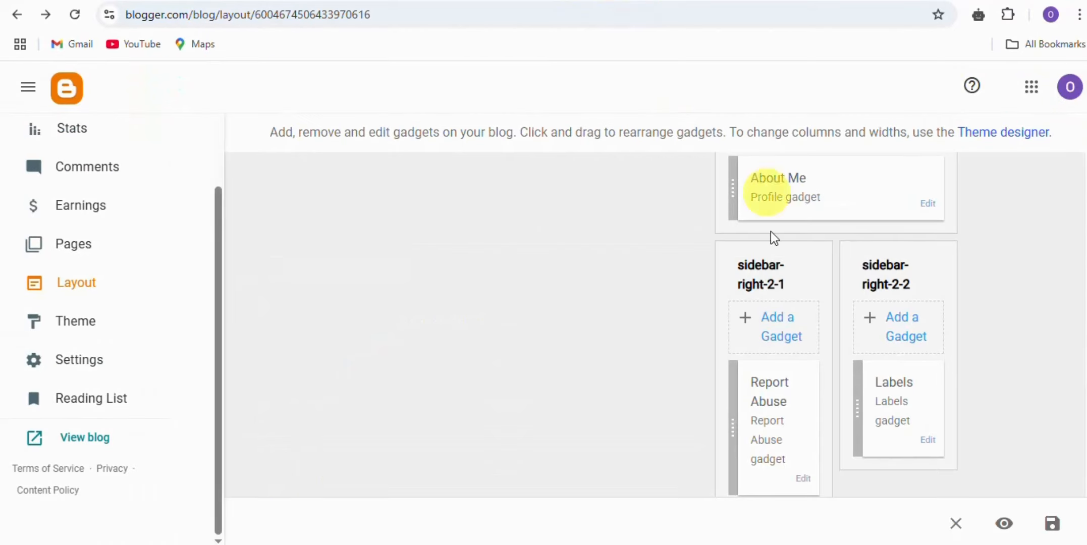
click(776, 333)
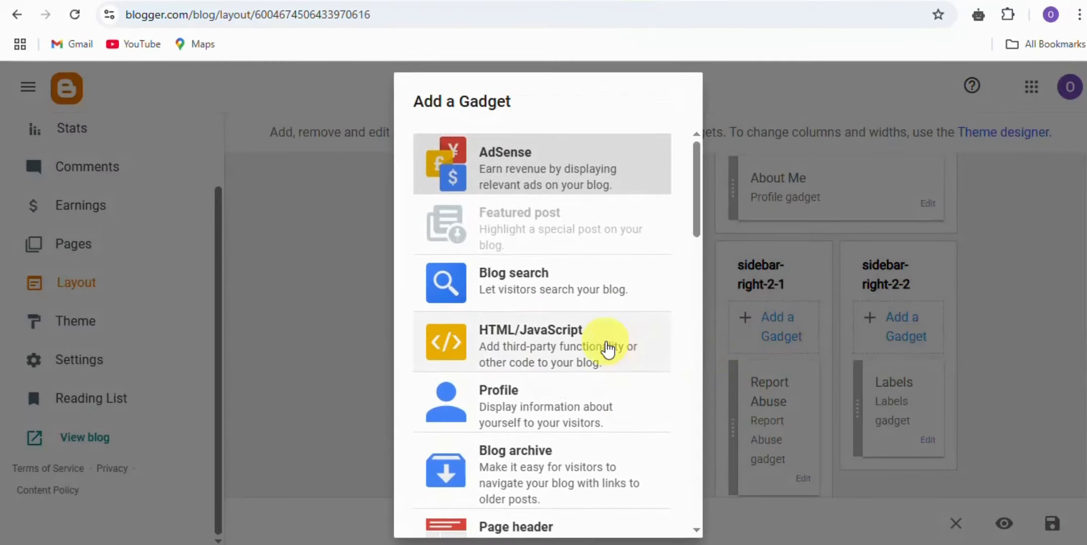
click(558, 348)
click(449, 335)
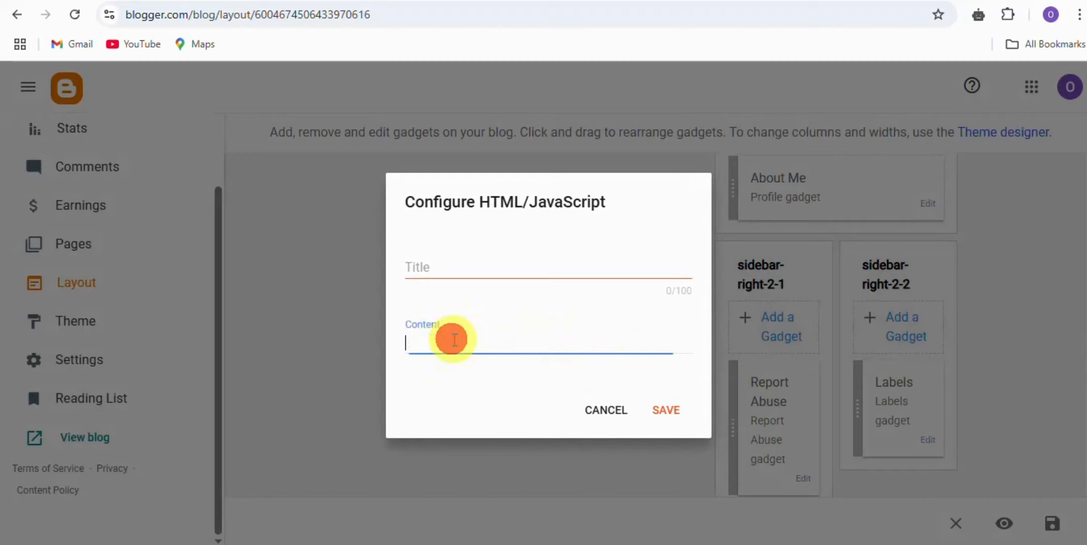
right_click(443, 338)
click(432, 333)
right_click(433, 333)
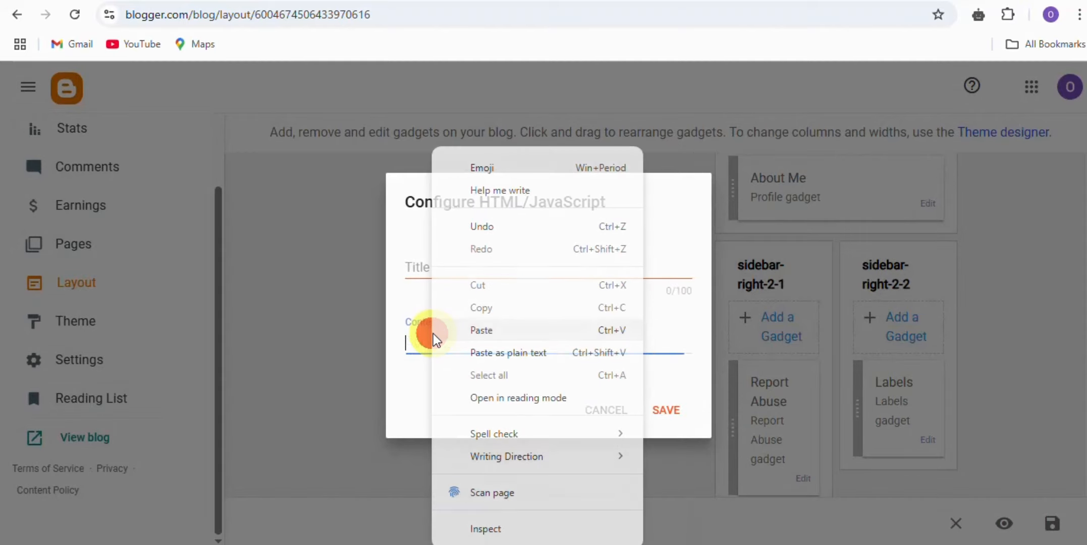
click(442, 265)
click(664, 493)
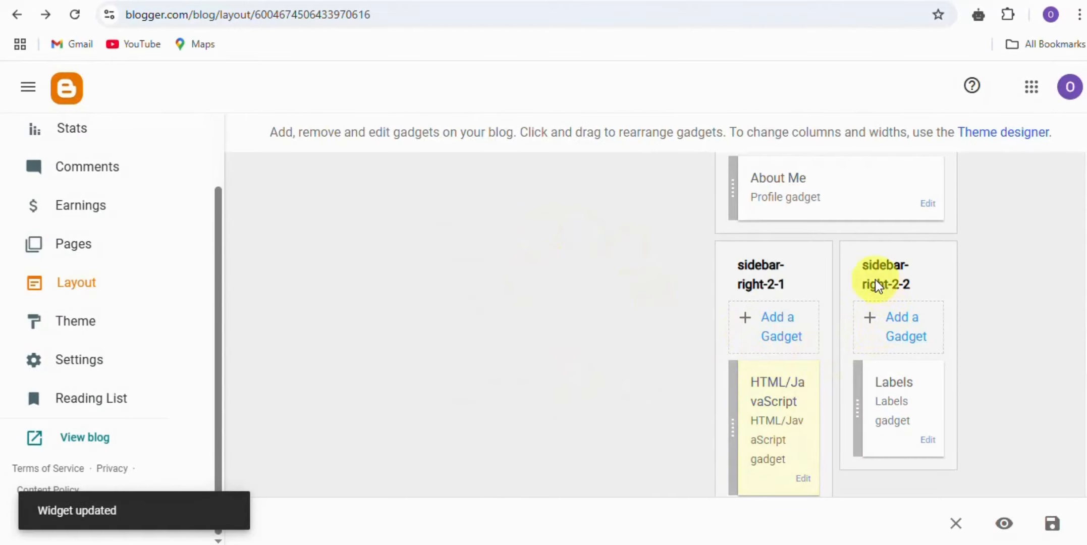
Add the same 160x600 banner code as an untitled HTML/JavaScript gadget in sidebar-right-2-2
click(907, 329)
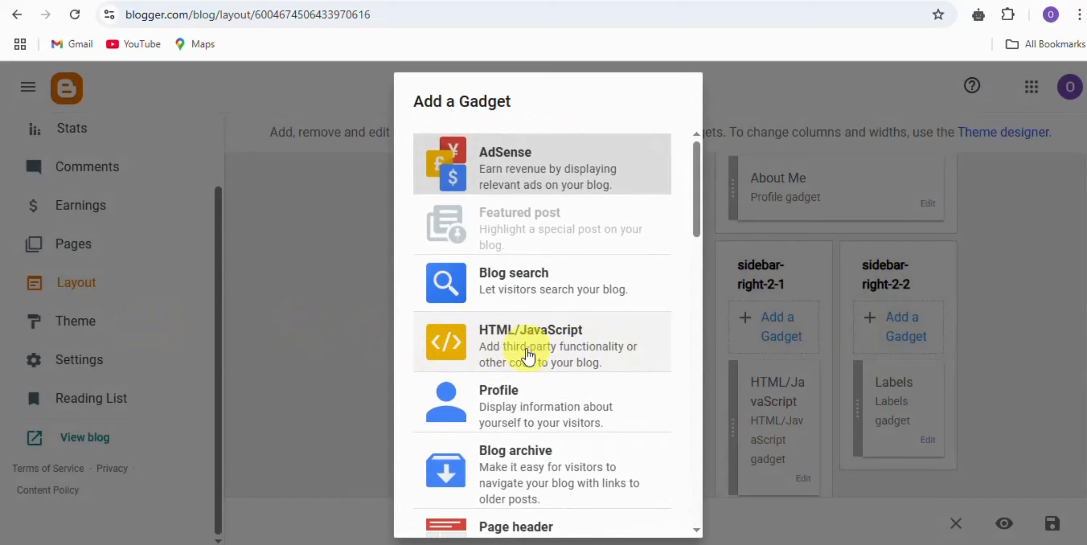
click(528, 356)
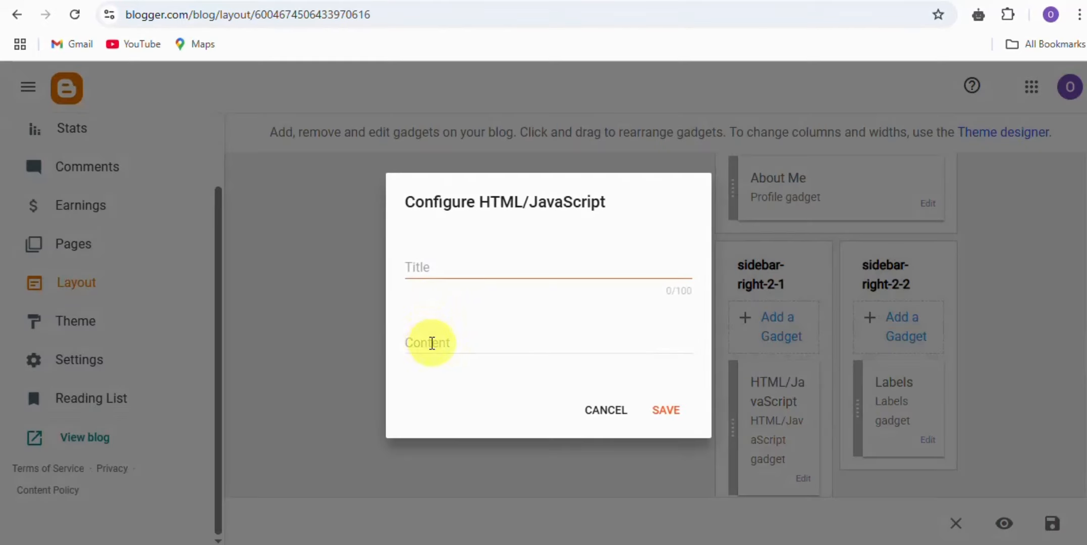
right_click(433, 342)
click(488, 265)
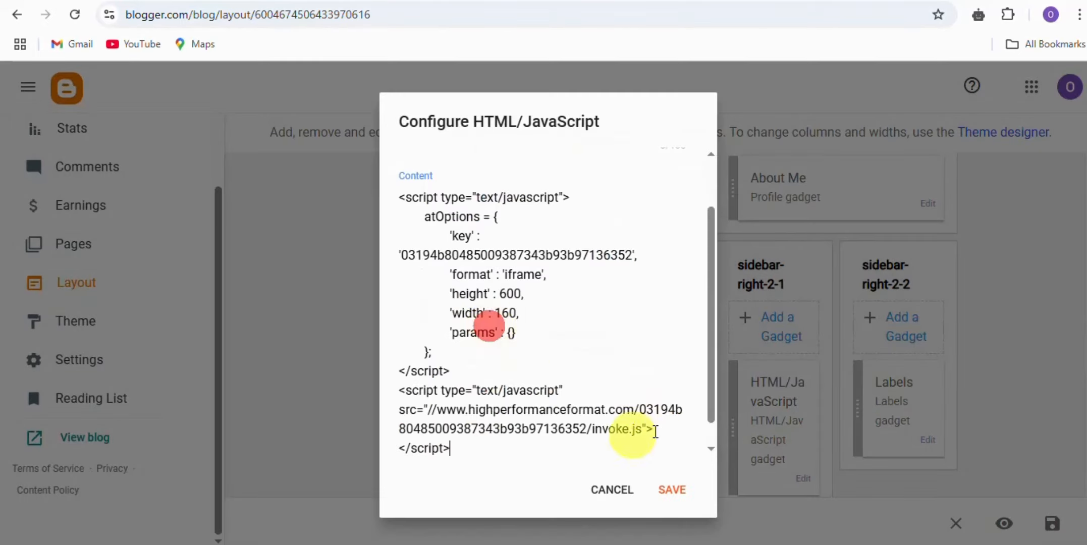
click(672, 490)
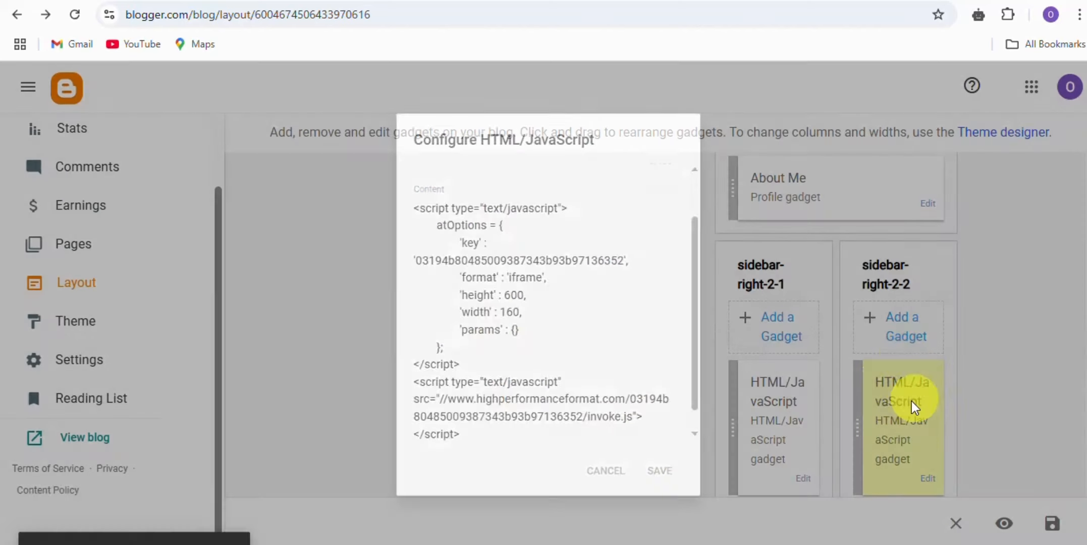
Switch to Adsterra, close the 160x600 code and copy the Banner 728x90 code for misstactics.blogspot.com
scroll(449, 218, down, 10)
scroll(409, 400, up, 3)
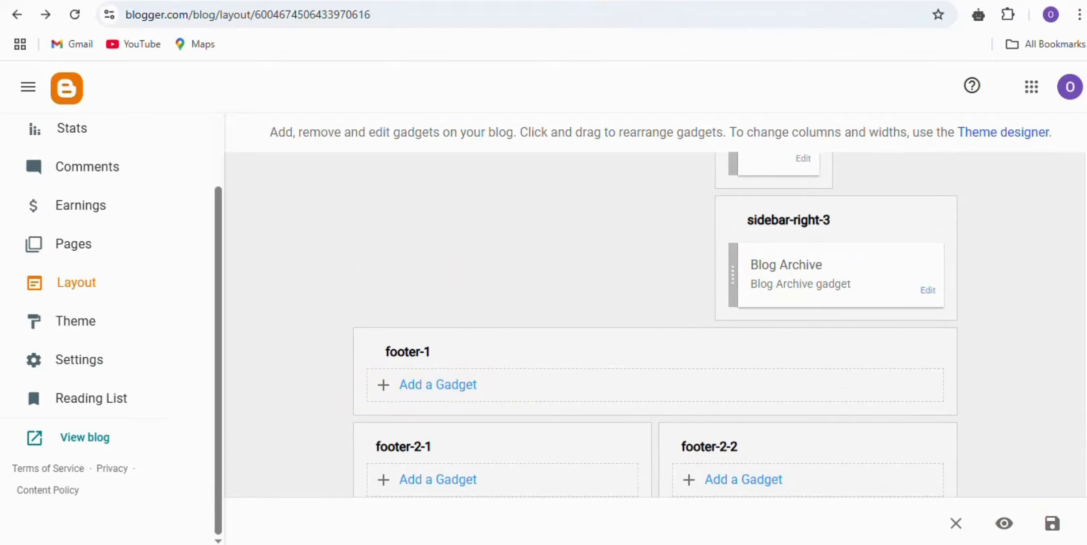
key(ctrl+Tab)
click(702, 470)
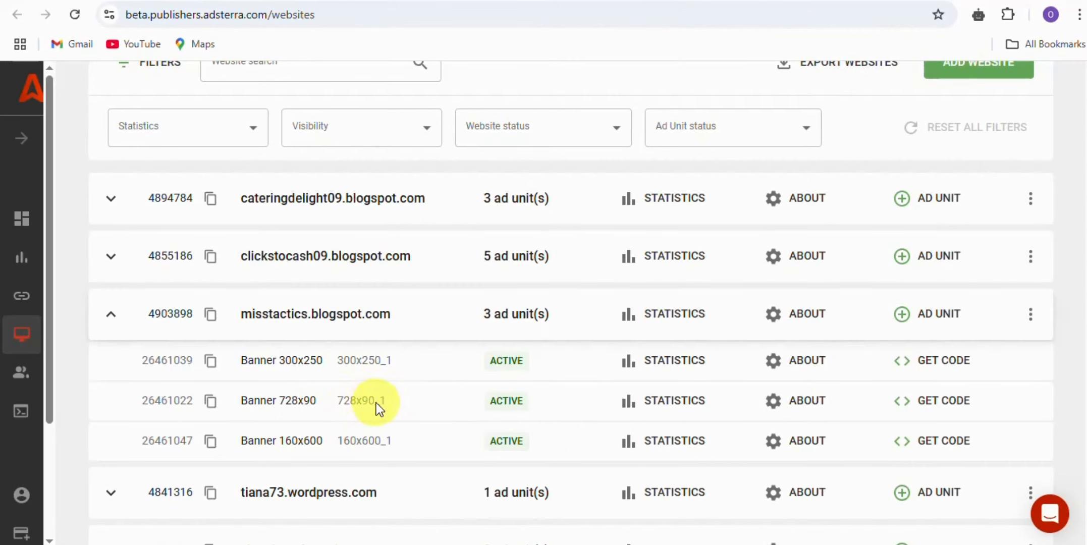
click(911, 408)
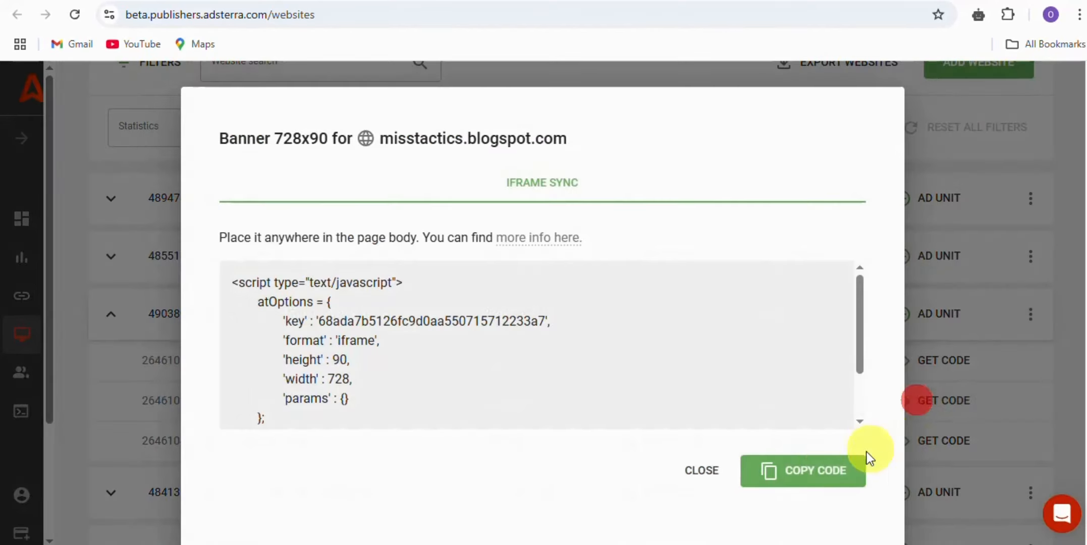
click(821, 468)
Switch to the Blogger layout and add the copied 728x90 banner code as an untitled HTML/JavaScript gadget in footer-1
click(652, 1)
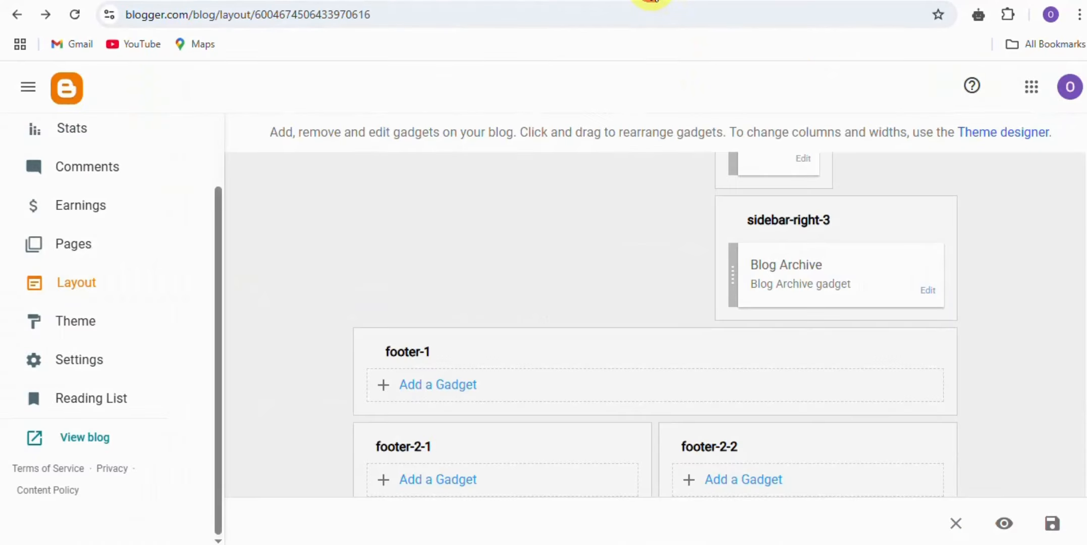
scroll(464, 360, down, 2)
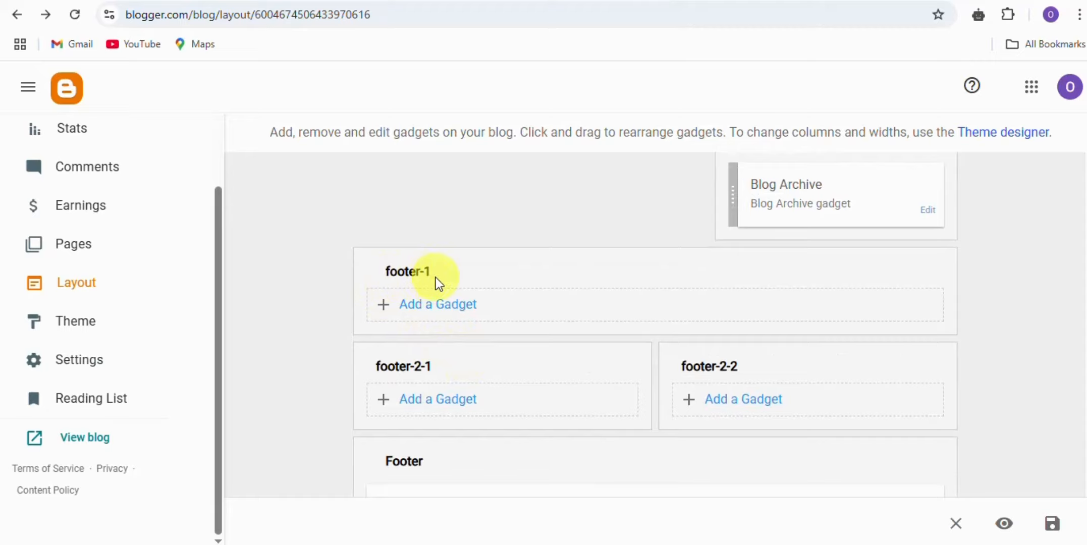
click(454, 309)
click(502, 341)
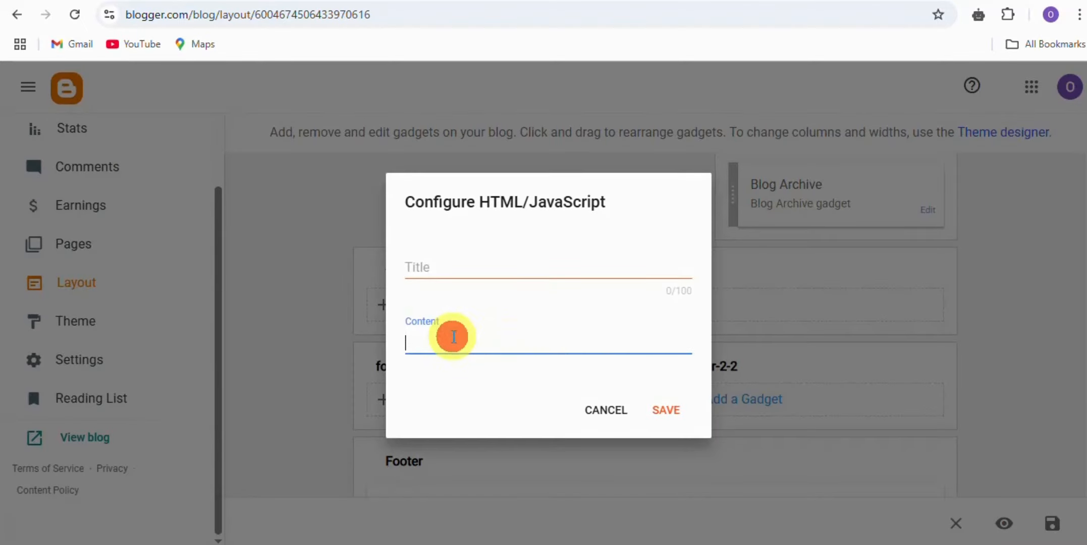
right_click(453, 338)
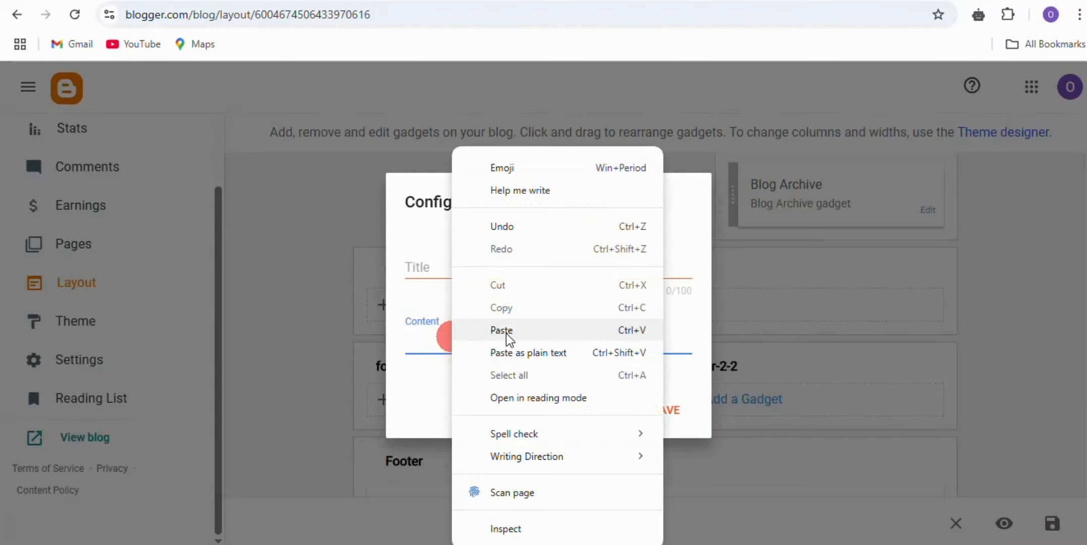
click(507, 332)
click(667, 490)
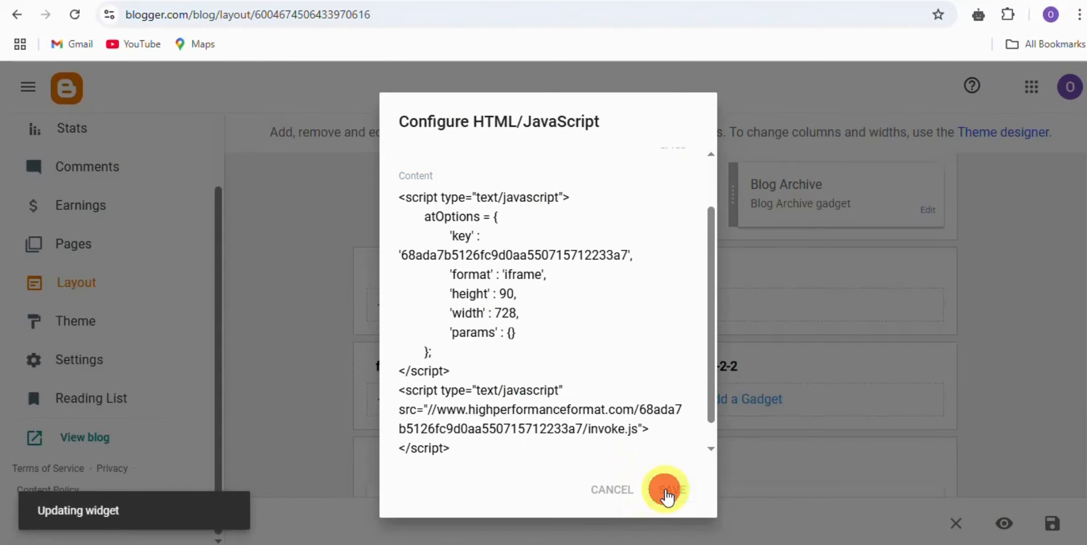
Add the same 728x90 banner code as an untitled HTML/JavaScript gadget in footer-2-2
scroll(668, 430, down, 2)
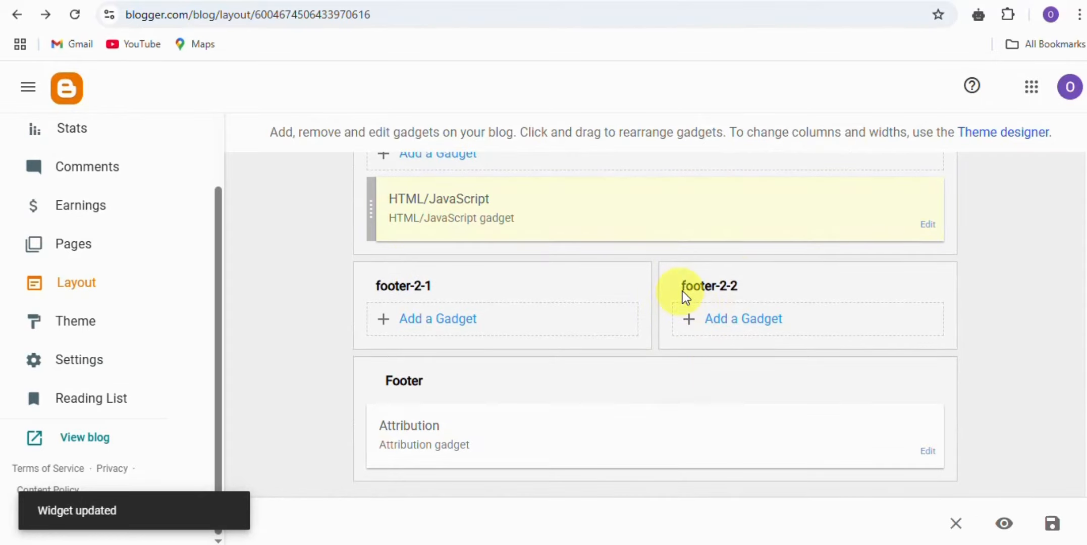
click(738, 325)
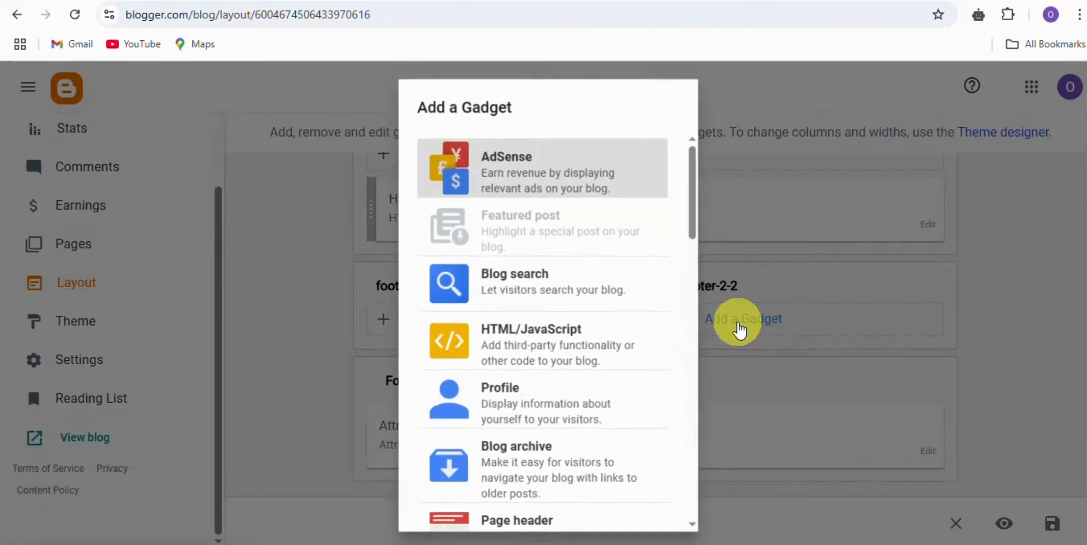
click(559, 344)
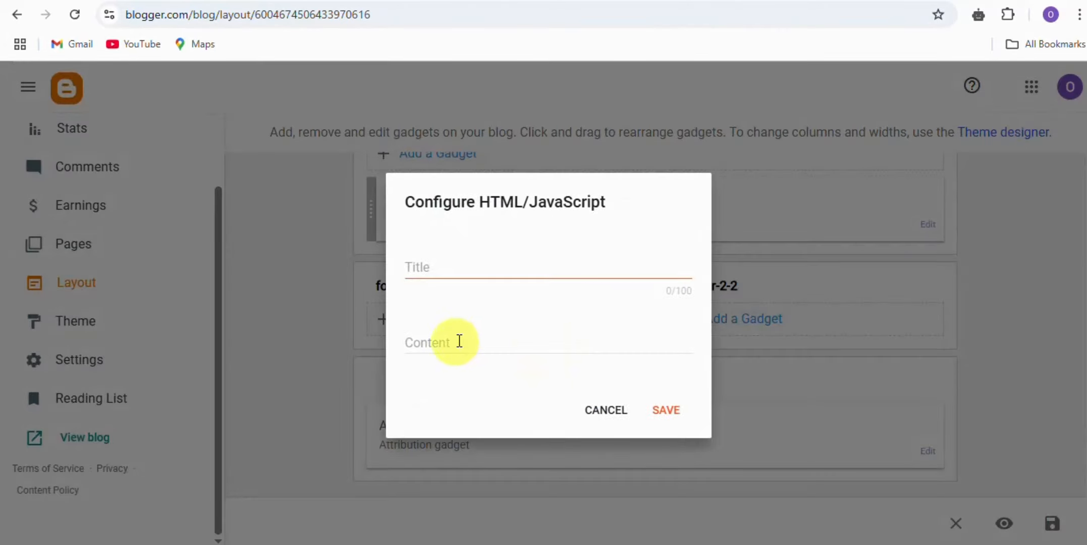
right_click(459, 339)
click(497, 335)
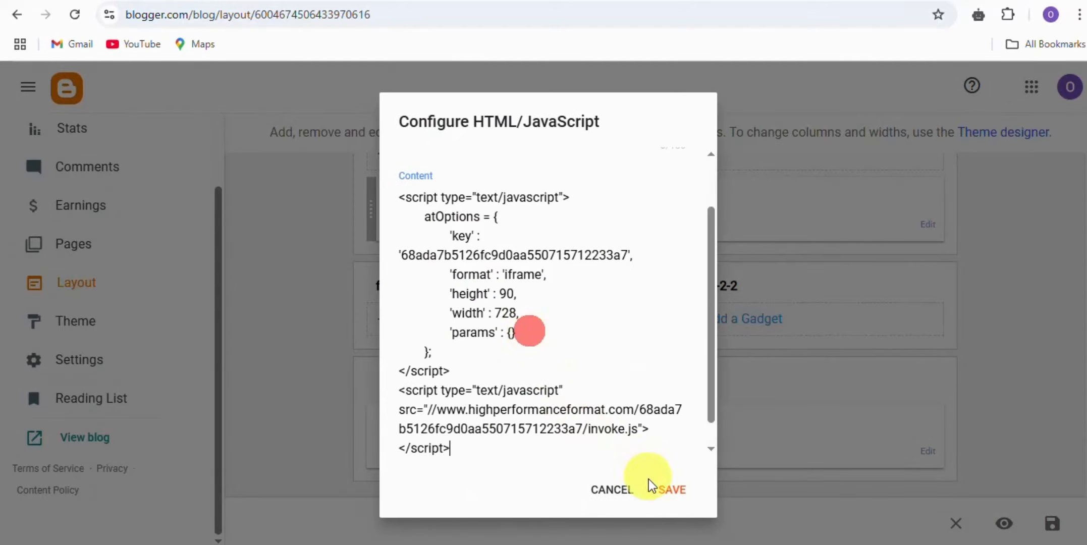
click(665, 494)
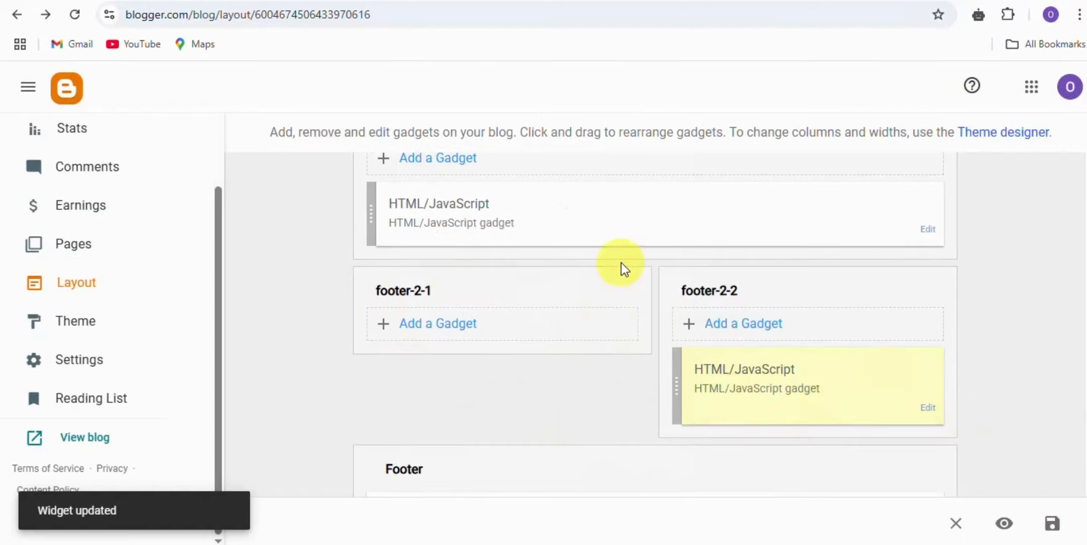
Open the live Misstactics blog and examine how the banners display under the header, in the sidebar and in the footer
scroll(611, 257, up, 5)
scroll(606, 251, up, 10)
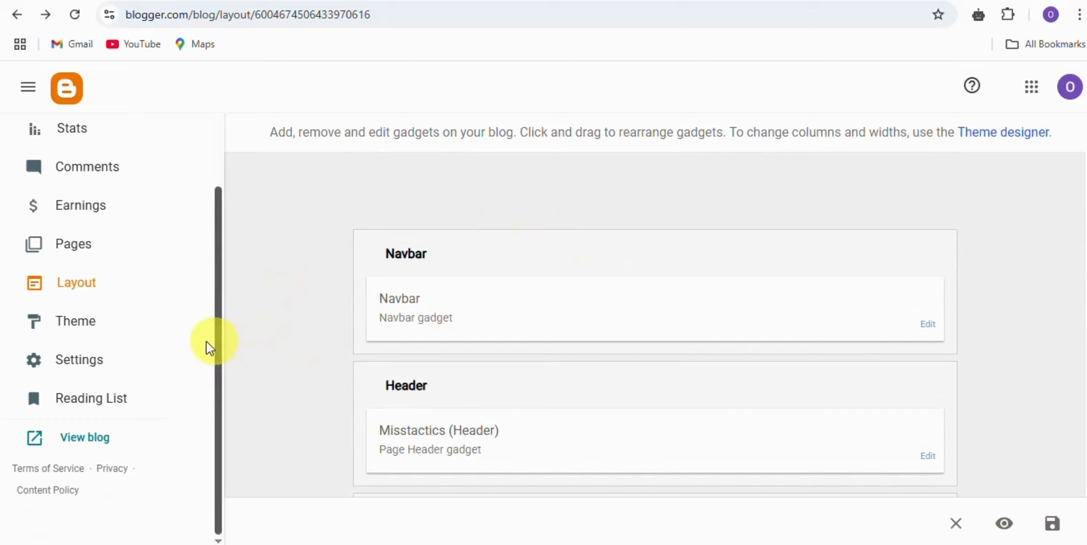
click(101, 438)
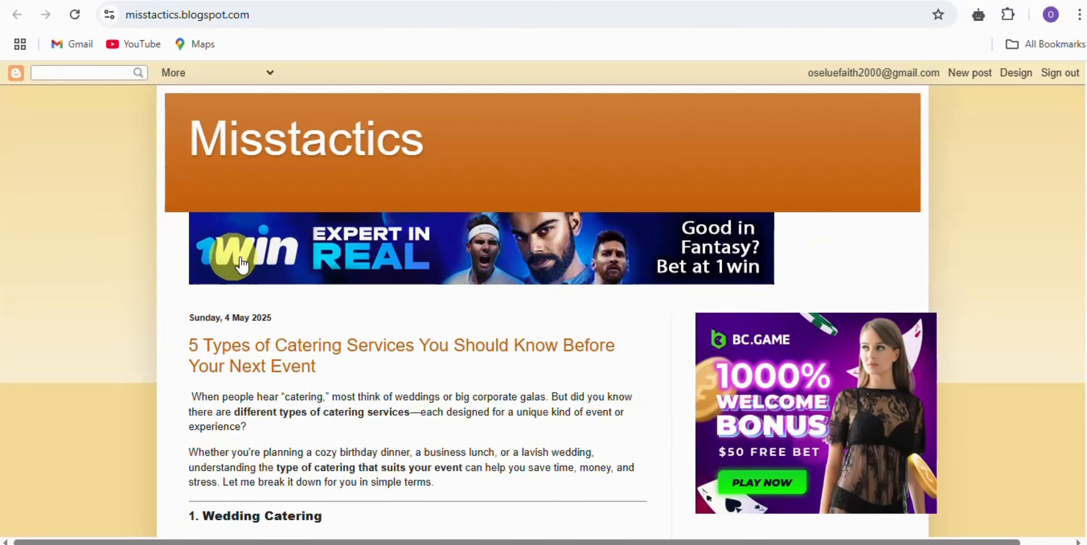
scroll(581, 316, down, 3)
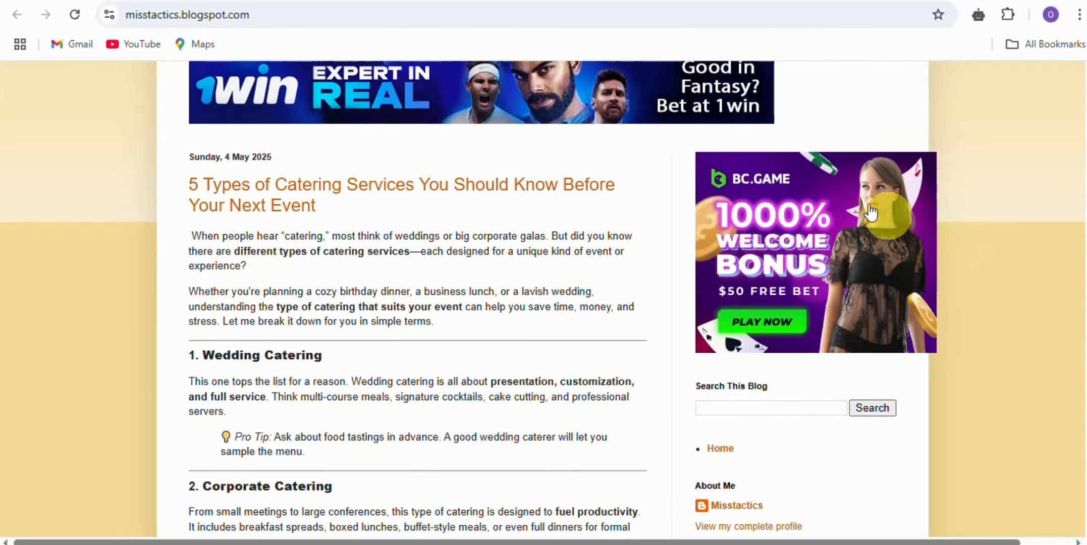
scroll(606, 288, down, 9)
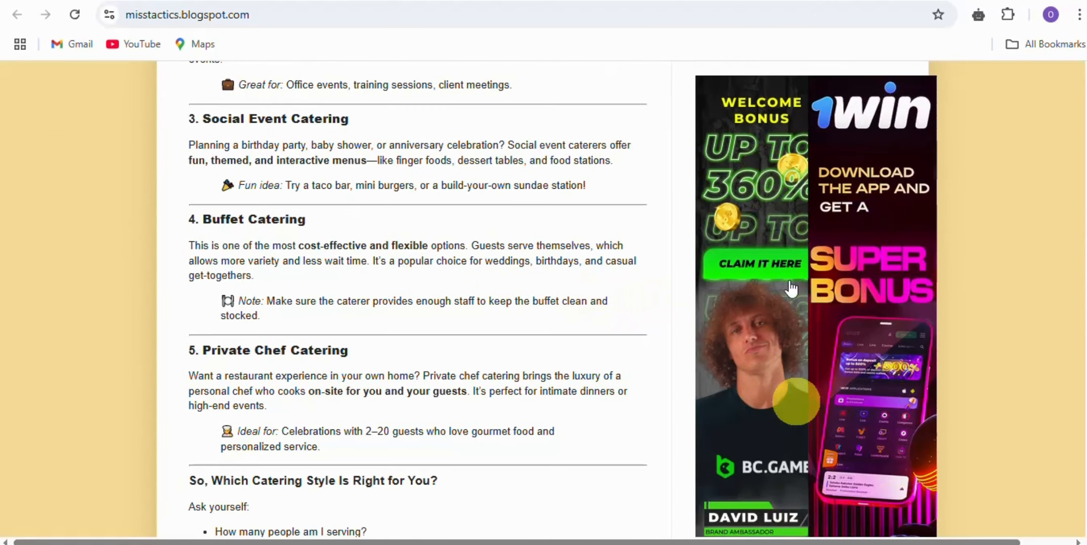
scroll(573, 284, down, 6)
scroll(572, 283, down, 9)
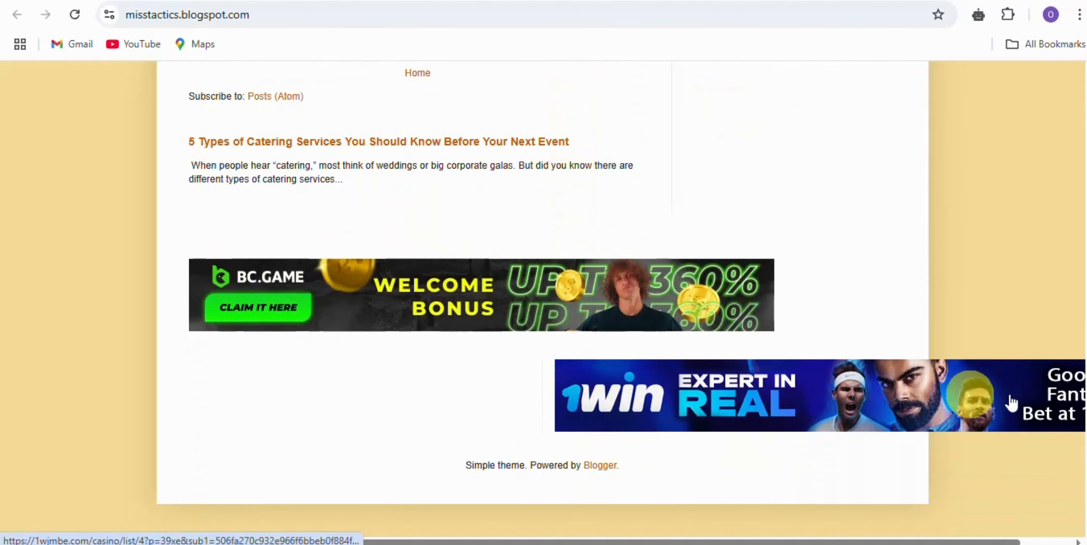
Return to the Blogger layout and remove the 728x90 HTML/JavaScript gadget from footer-2-2
click(624, 1)
scroll(492, 301, down, 15)
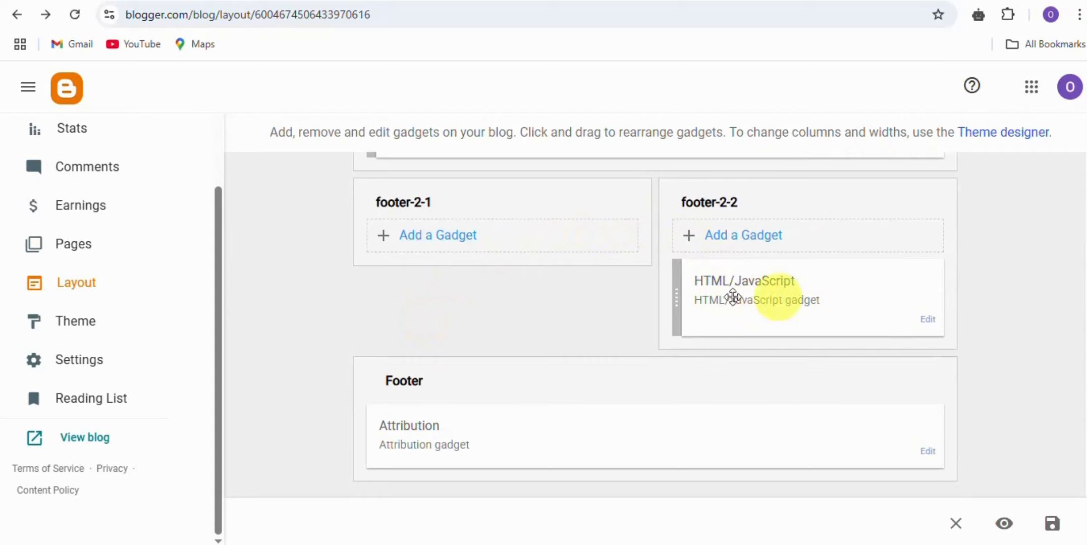
click(928, 323)
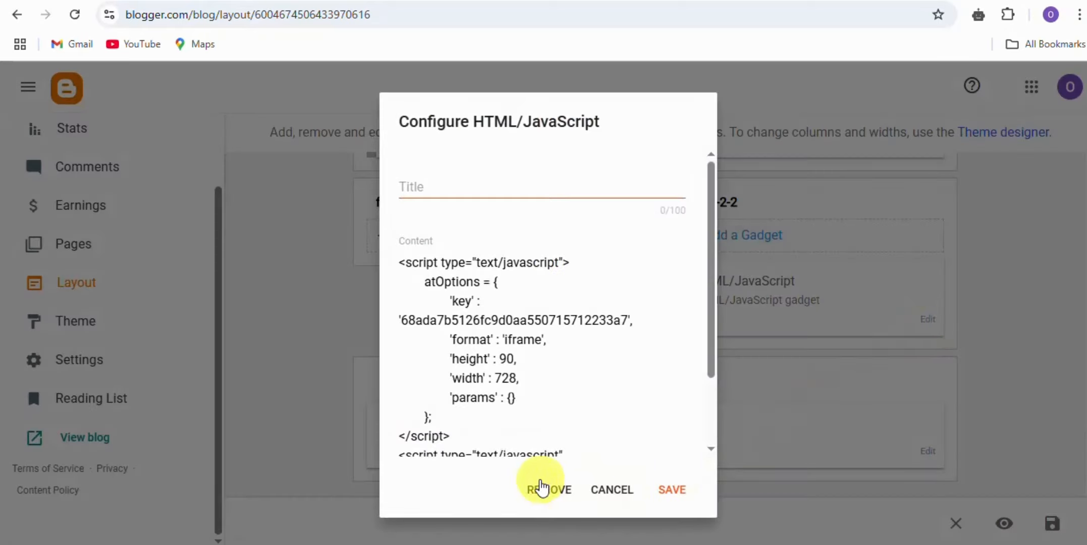
click(543, 489)
click(659, 351)
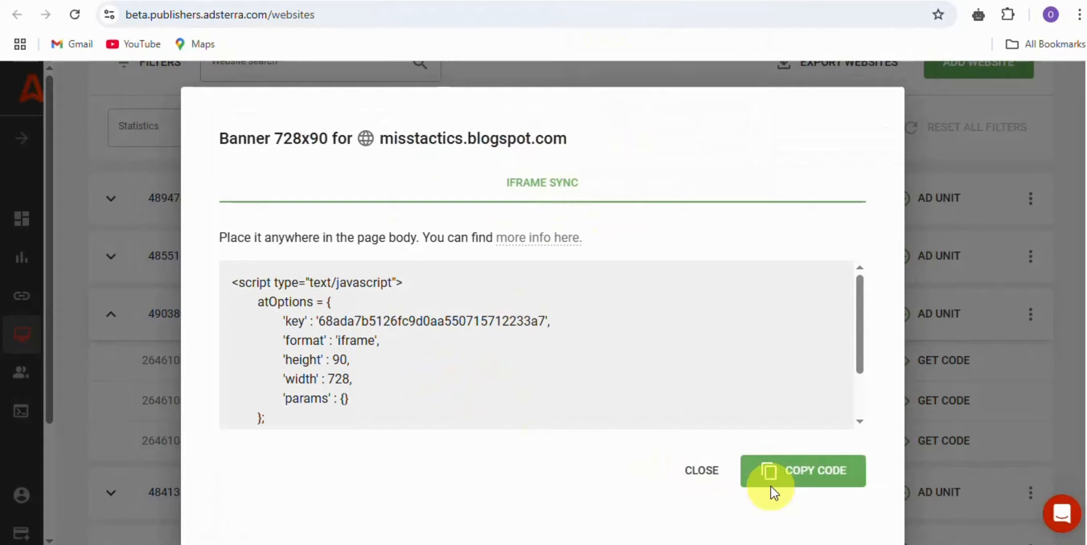
Switch to Adsterra, create another Banner ad unit for misstactics.blogspot.com and expand the site's ad units
click(704, 471)
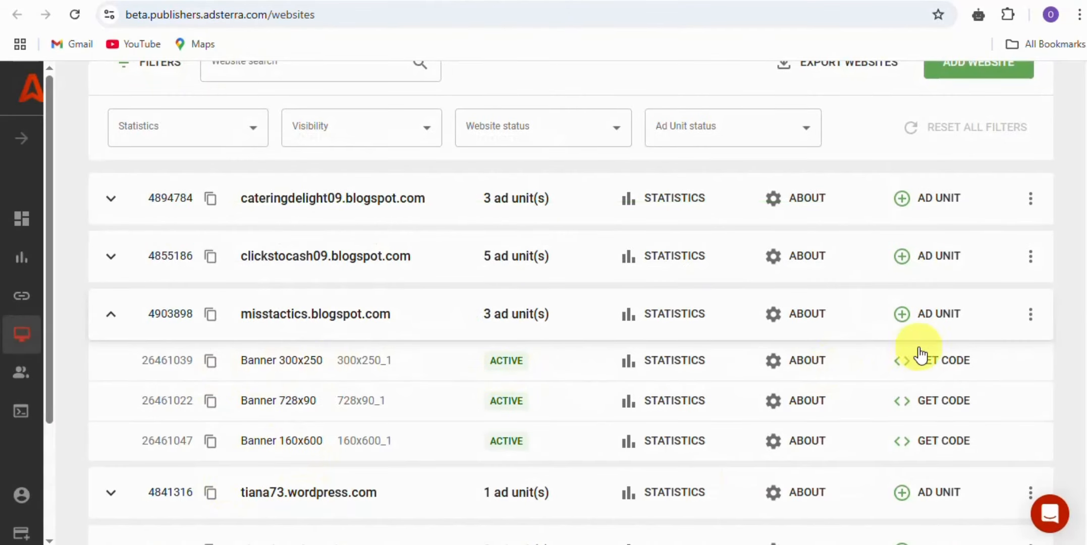
click(917, 317)
click(325, 435)
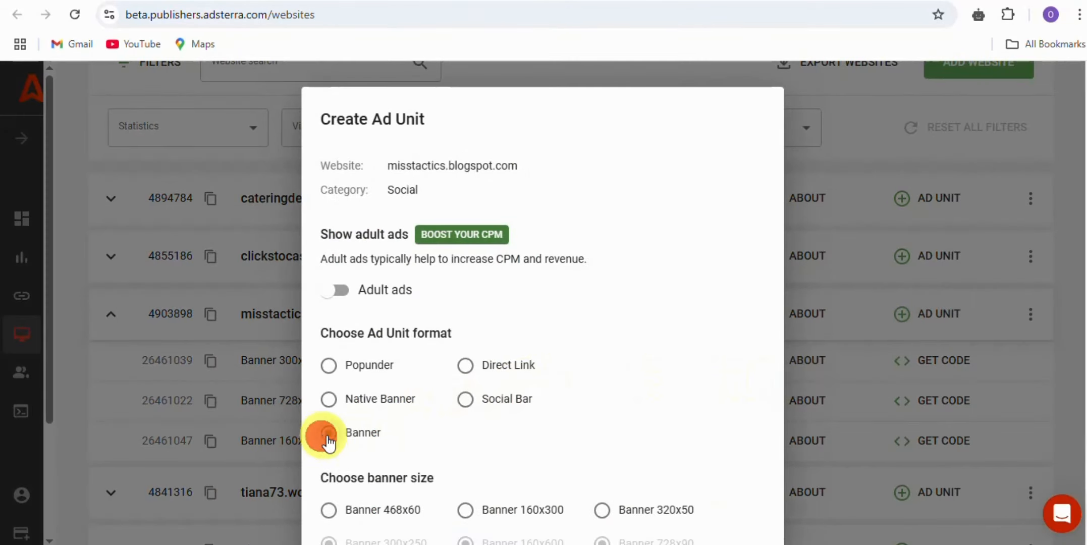
scroll(492, 469, down, 2)
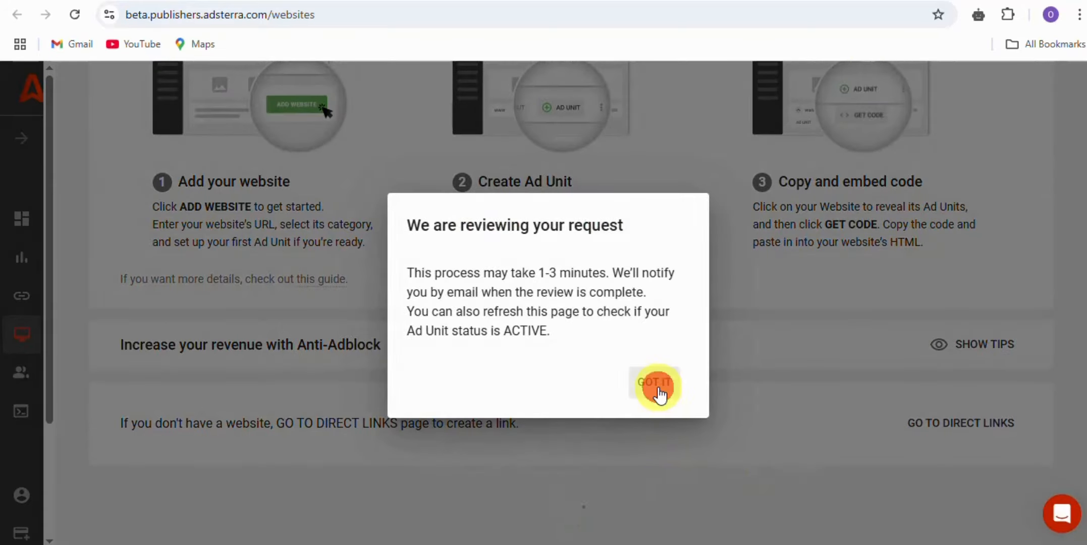
click(659, 388)
scroll(401, 303, down, 8)
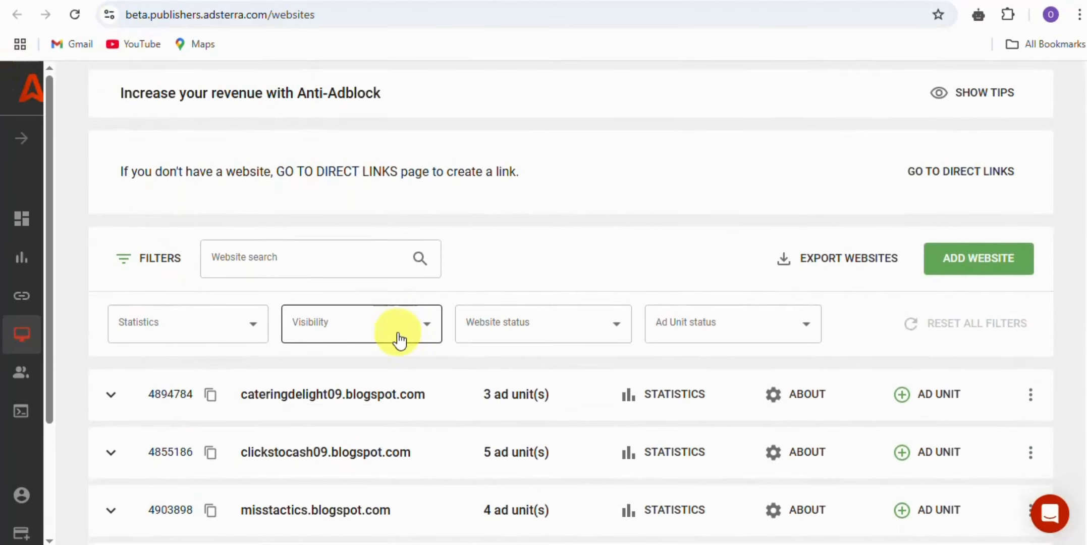
scroll(399, 339, down, 2)
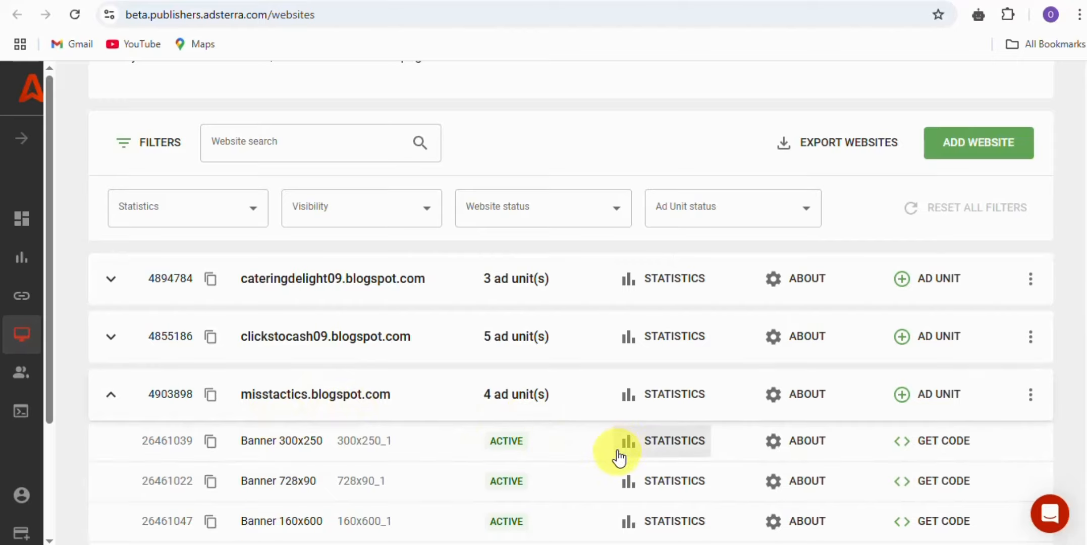
Copy the iframe sync code of the Banner 320x50 ad unit for misstactics.blogspot.com
scroll(505, 424, down, 3)
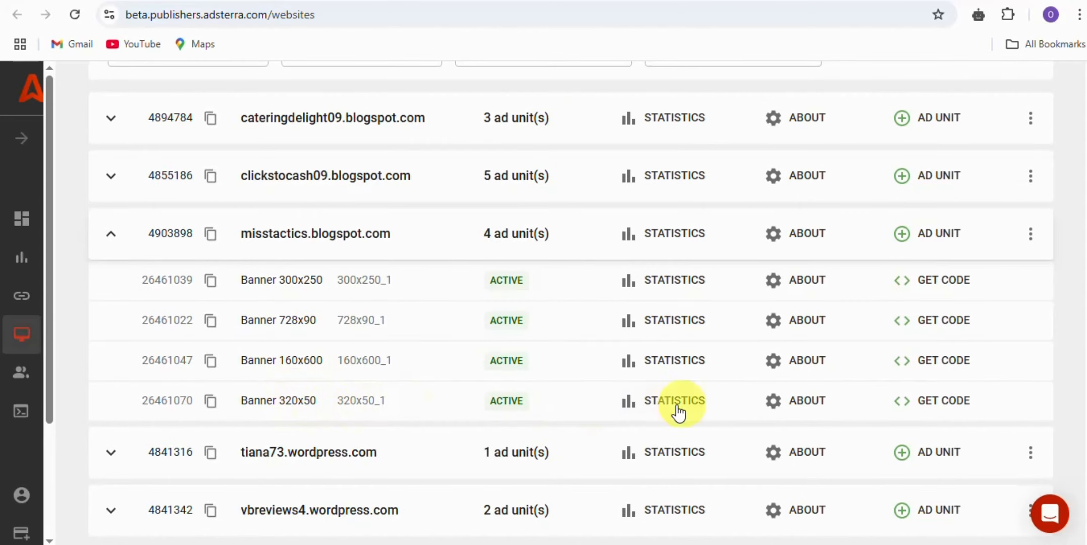
click(965, 403)
click(806, 472)
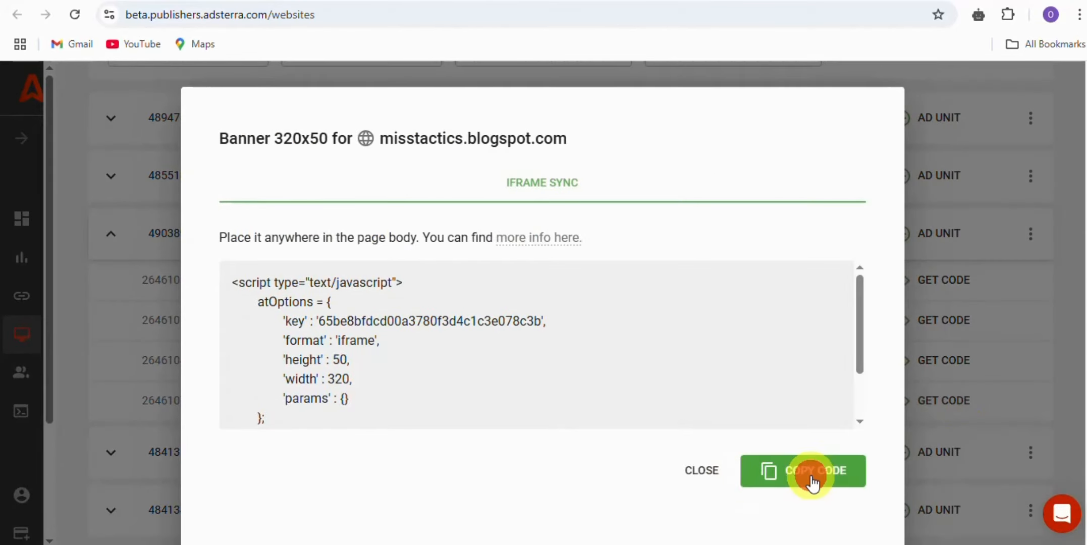
Switch to the Blogger layout and add the copied 320x50 banner code as an untitled HTML/JavaScript gadget in footer-2-1
key(ctrl+shift+Tab)
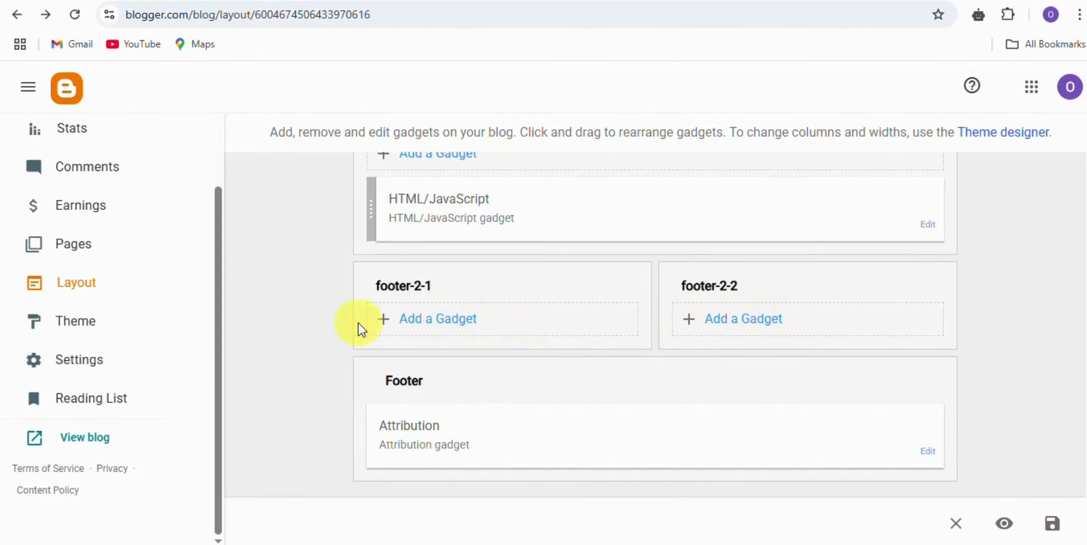
click(415, 325)
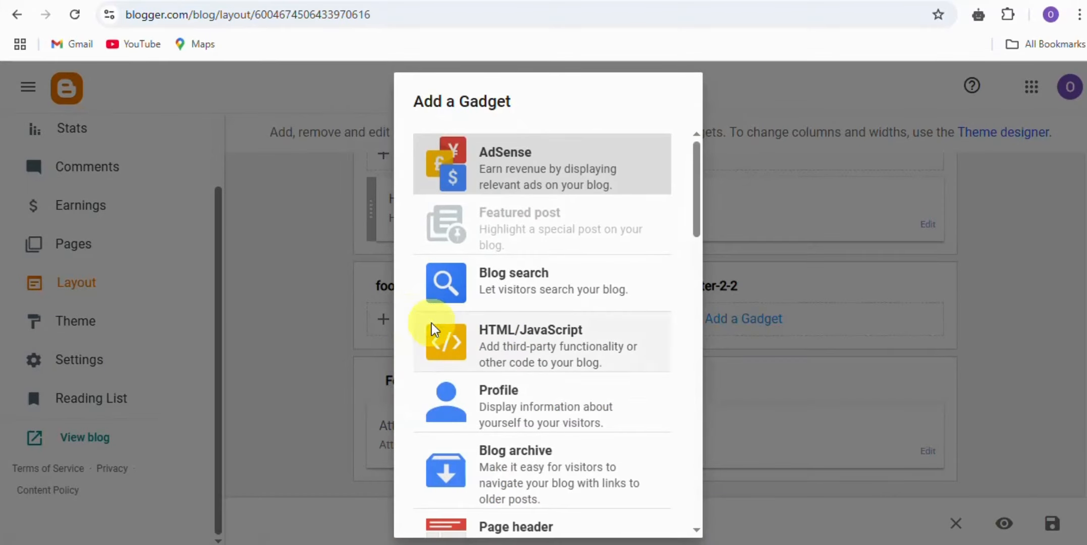
click(509, 353)
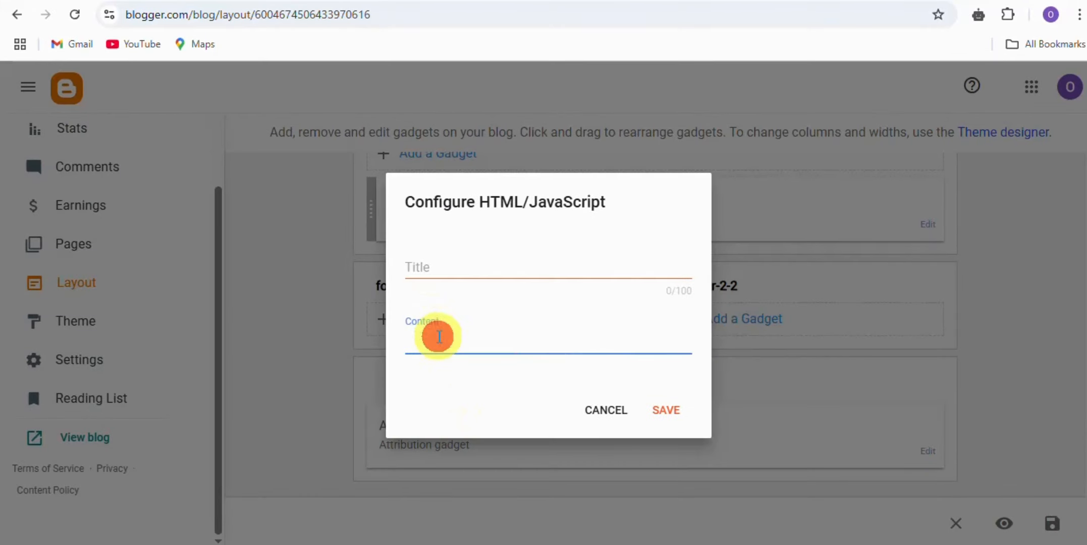
right_click(438, 337)
click(486, 329)
click(671, 489)
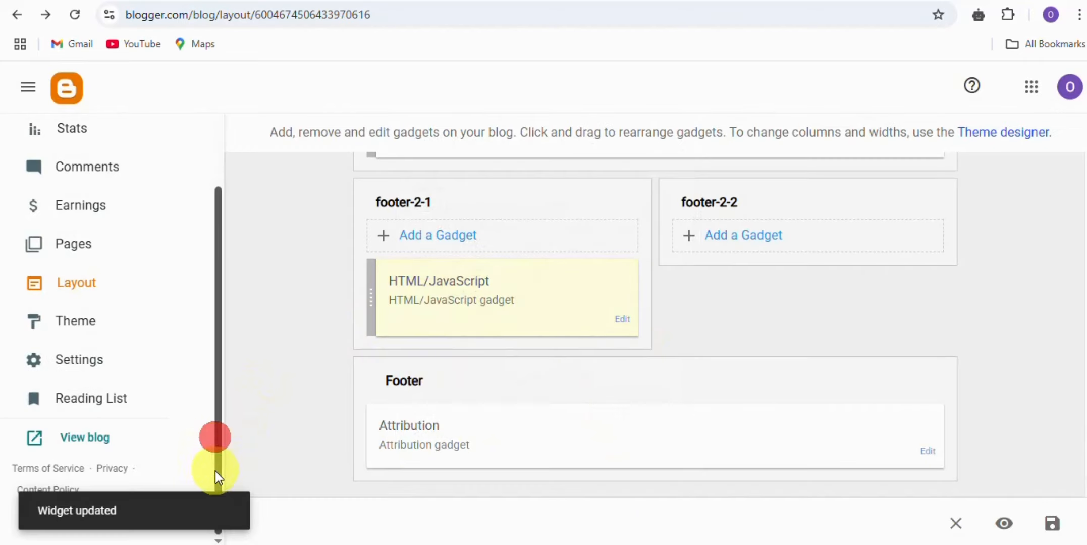
Open the live Misstactics blog and examine the banner placement under the header, in the sidebar and in the footer
click(101, 439)
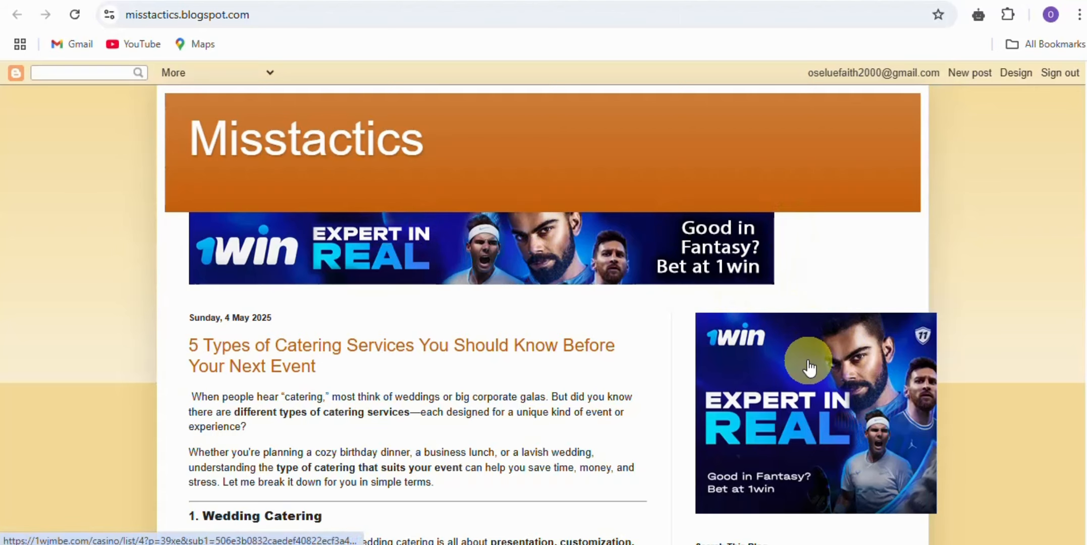
scroll(809, 368, down, 10)
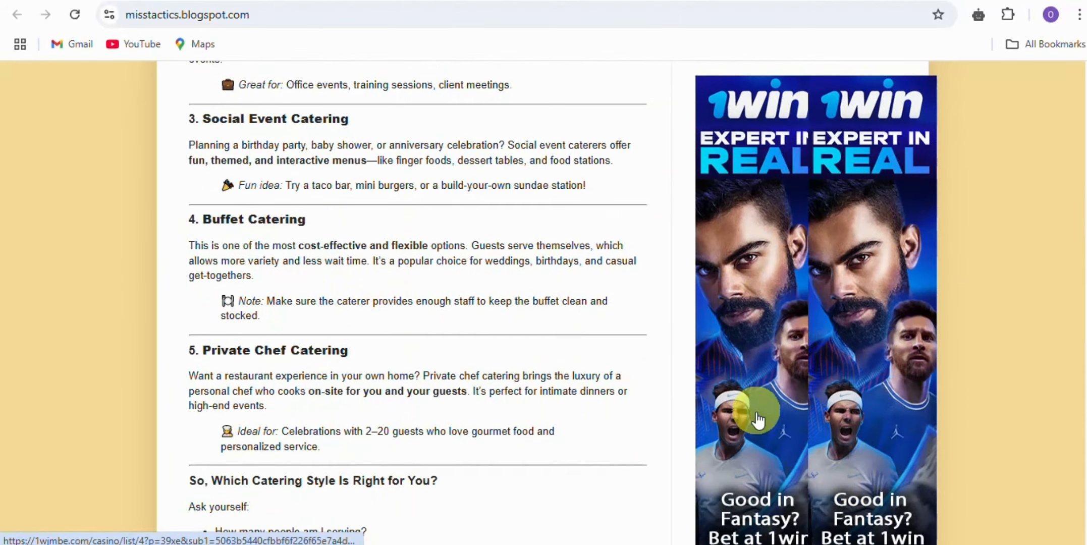
scroll(740, 366, down, 10)
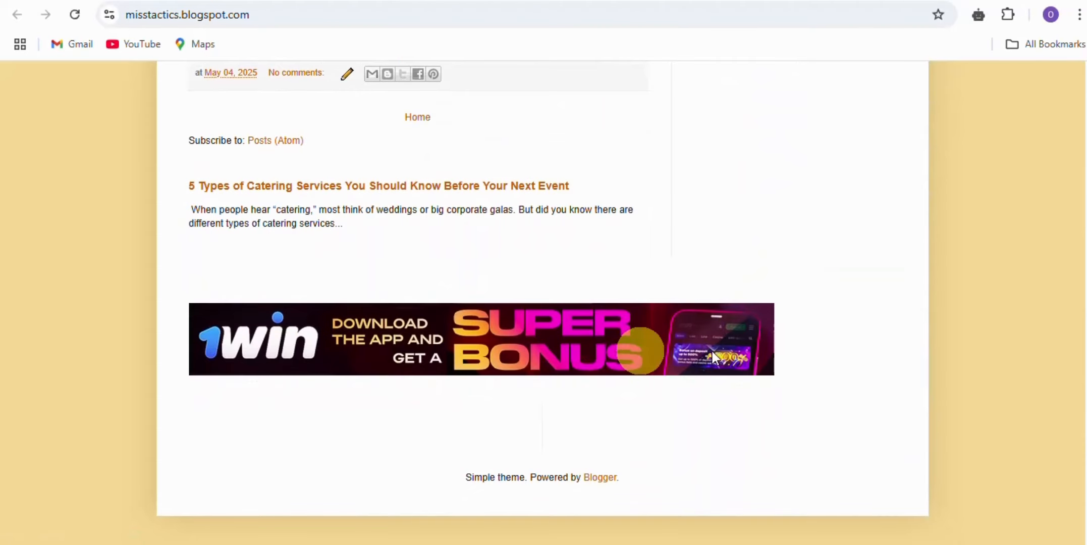
scroll(528, 310, up, 5)
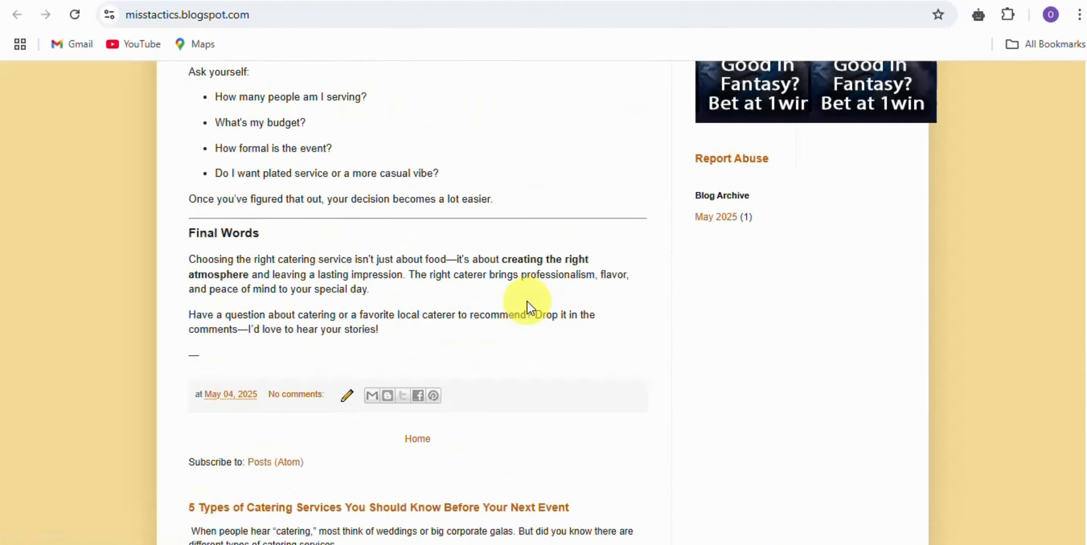
scroll(526, 301, up, 15)
scroll(524, 303, down, 8)
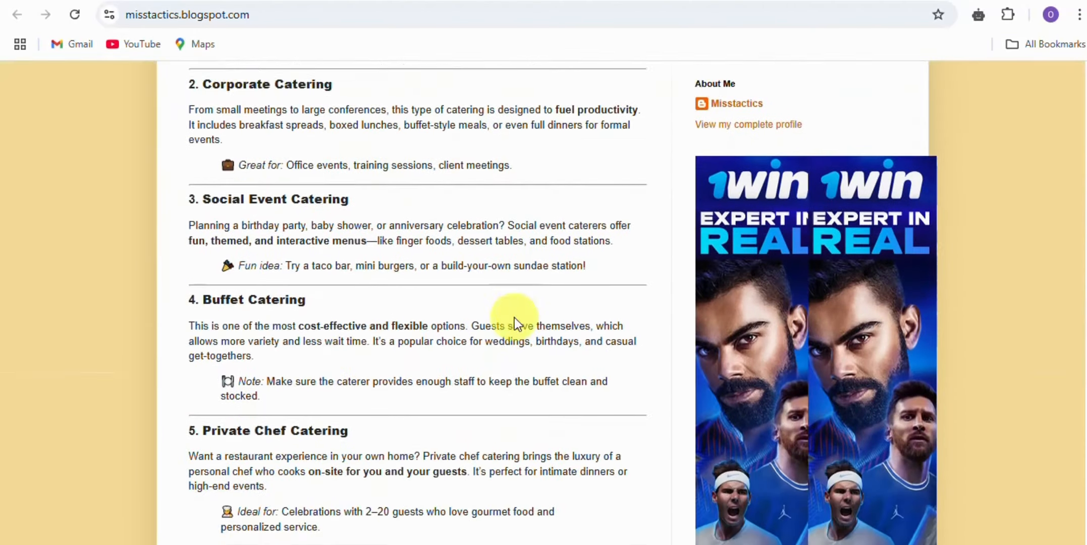
scroll(515, 323, down, 10)
scroll(517, 328, up, 17)
scroll(519, 305, down, 14)
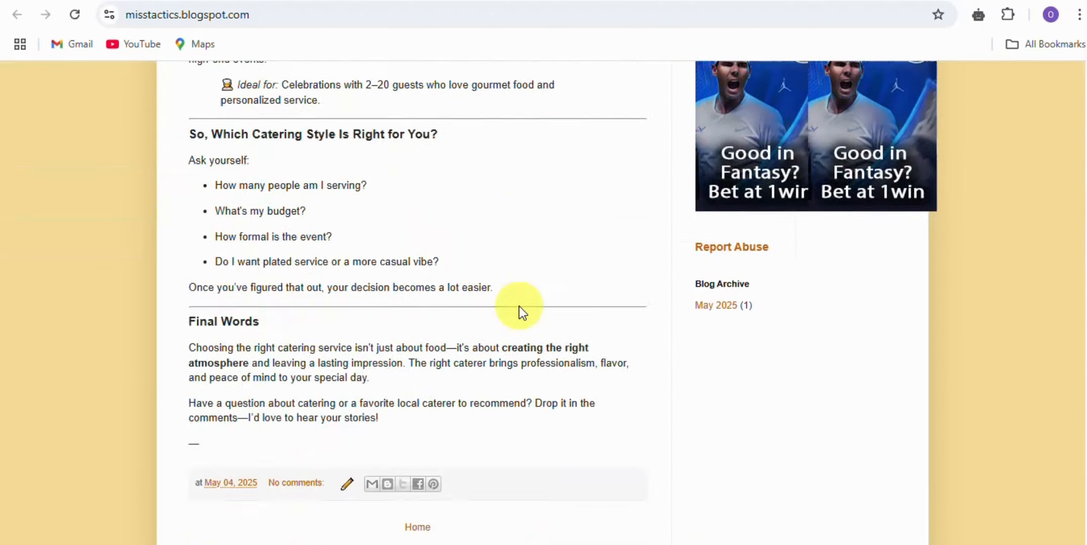
scroll(519, 306, down, 8)
scroll(560, 163, up, 2)
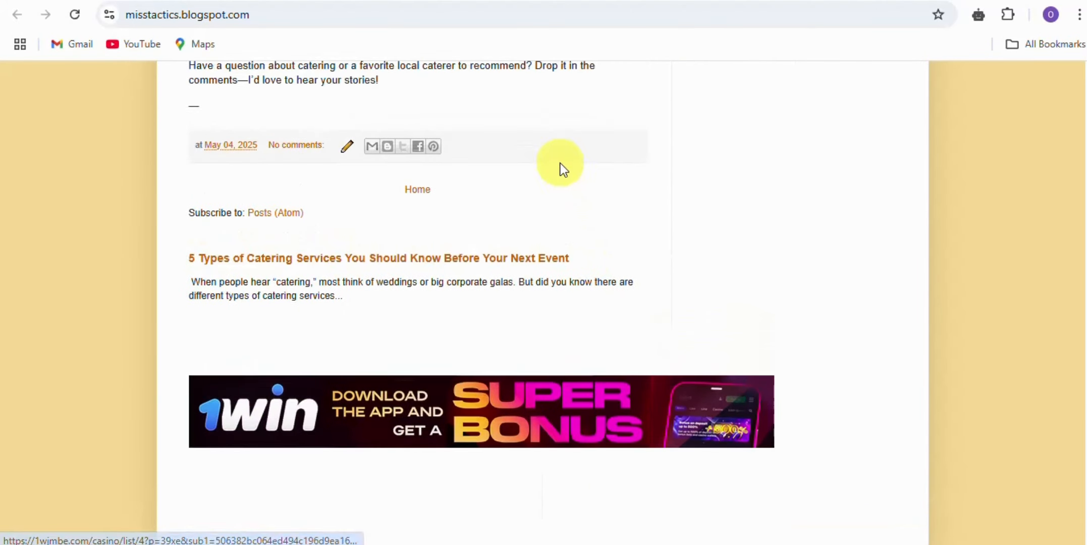
scroll(560, 163, up, 15)
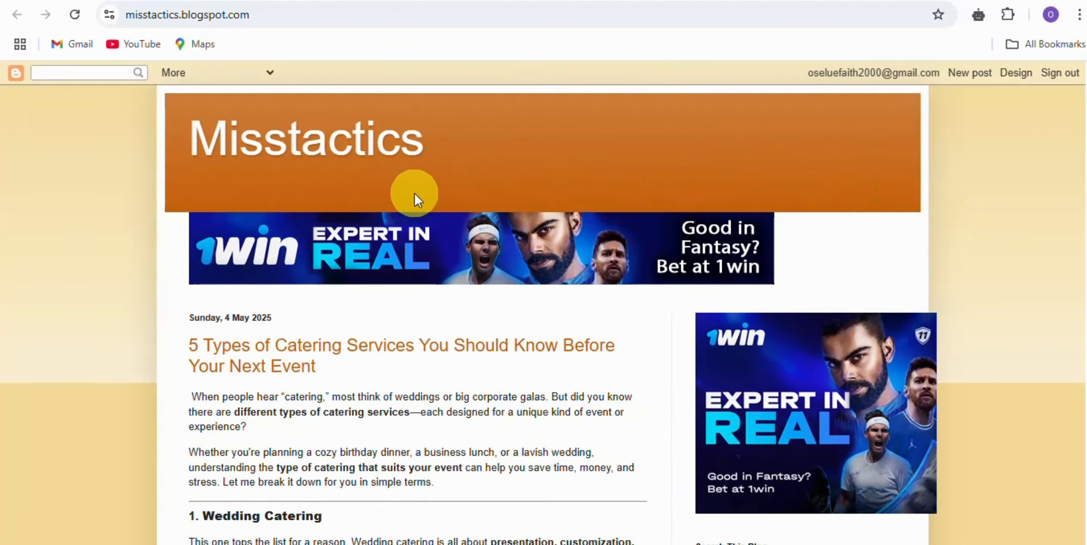
scroll(671, 222, down, 3)
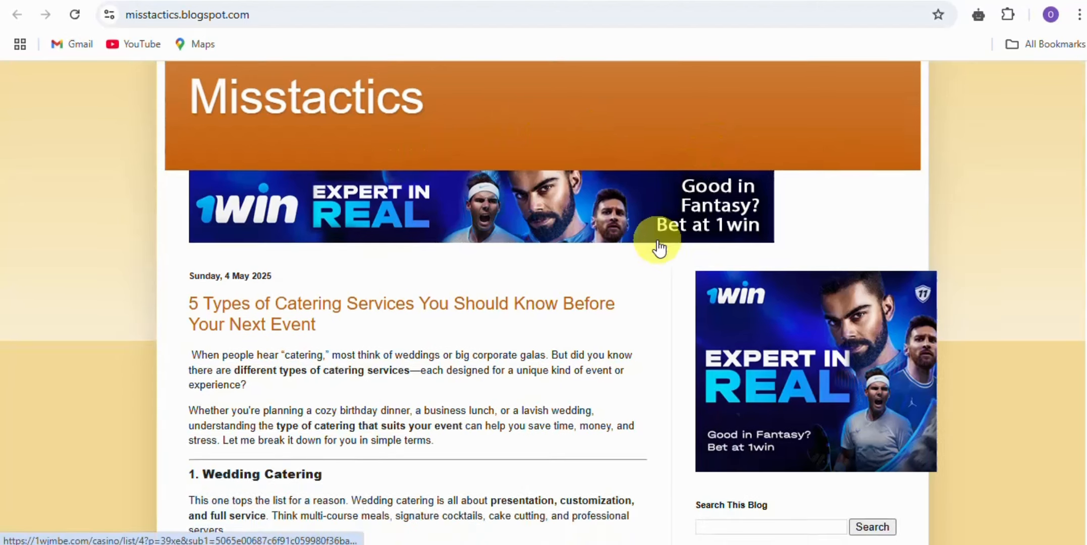
scroll(636, 150, up, 3)
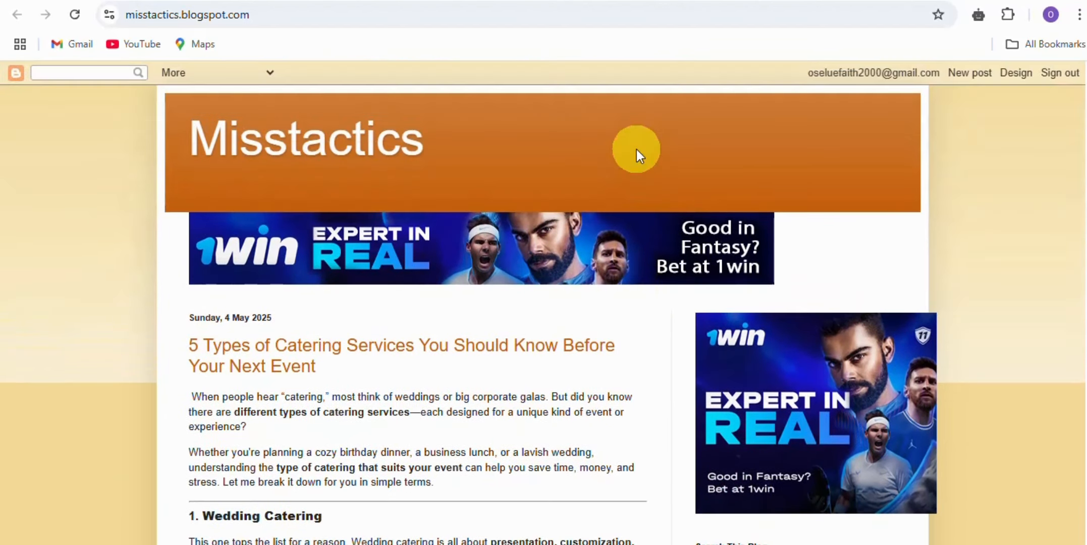
click(437, 1)
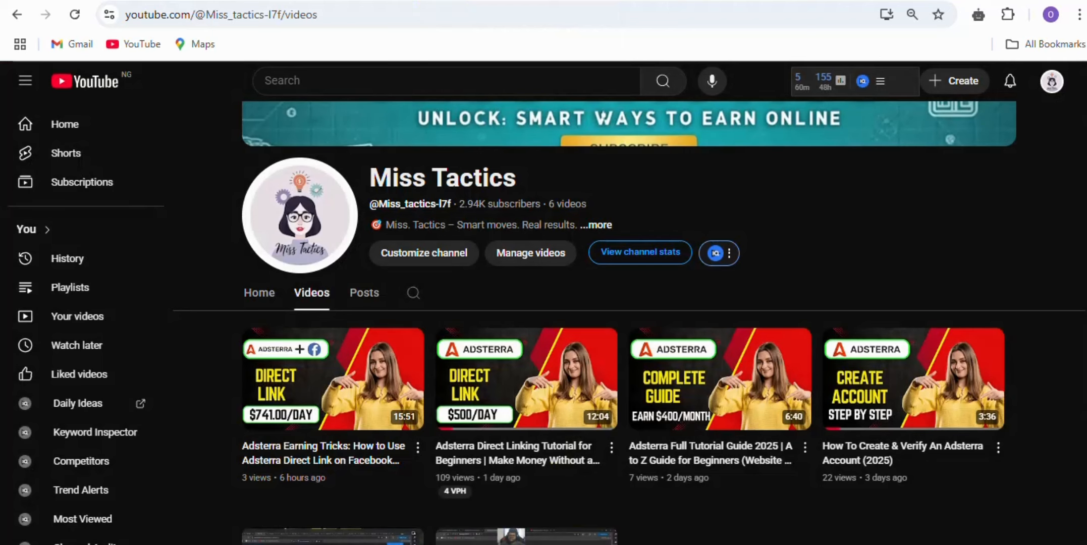
mouse_move(301, 470)
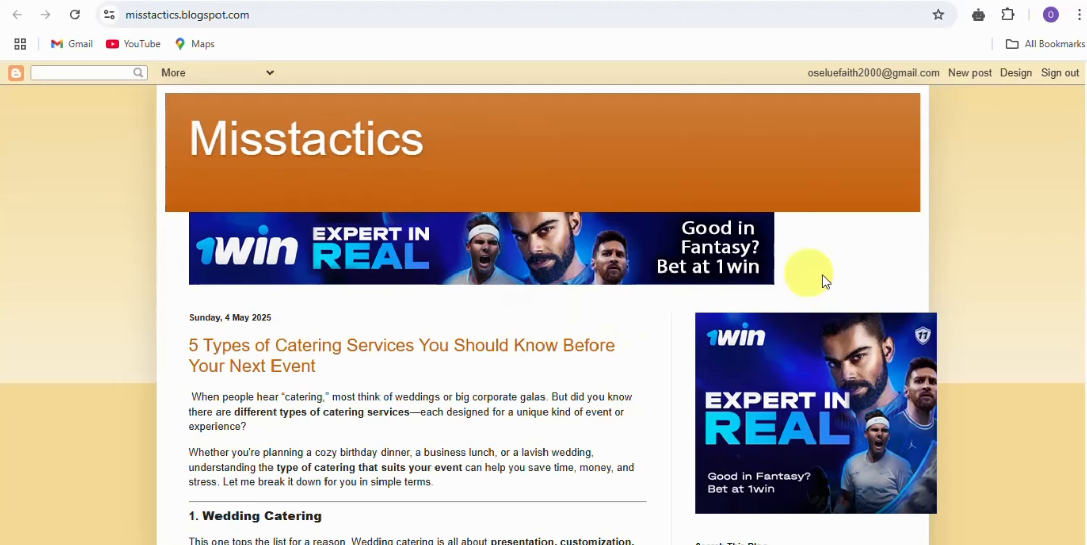
click(533, 0)
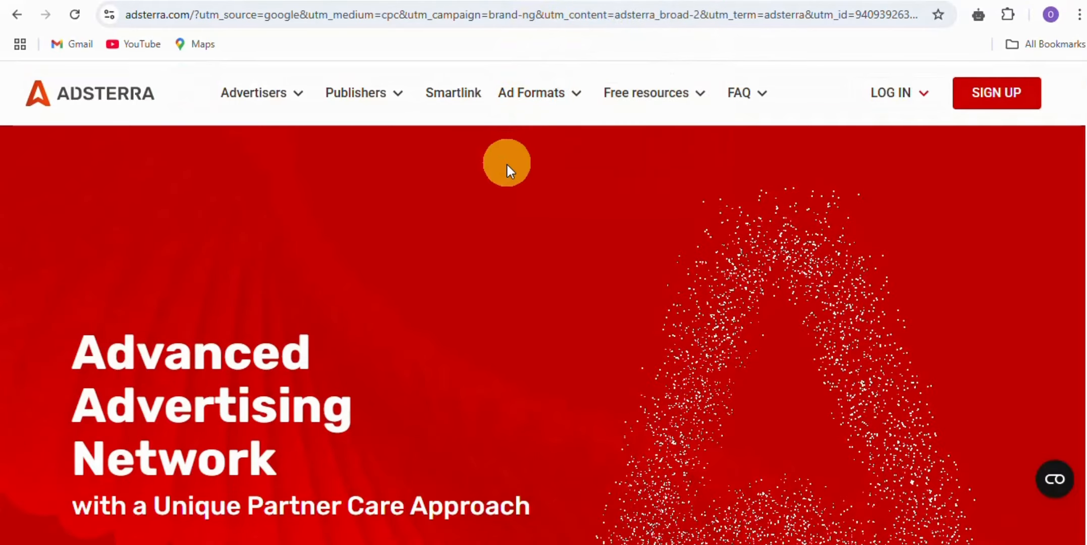
click(626, 1)
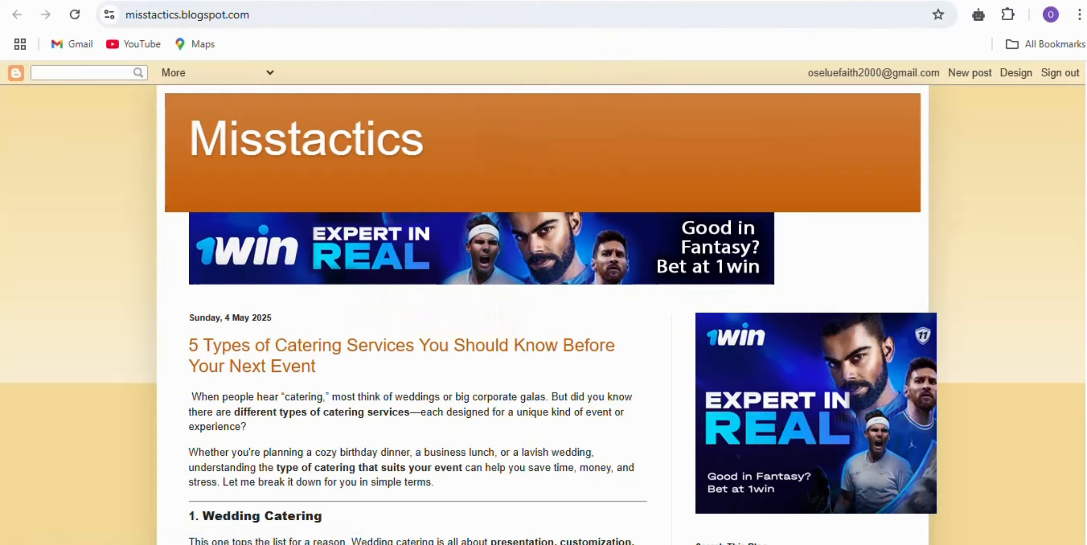
click(533, 0)
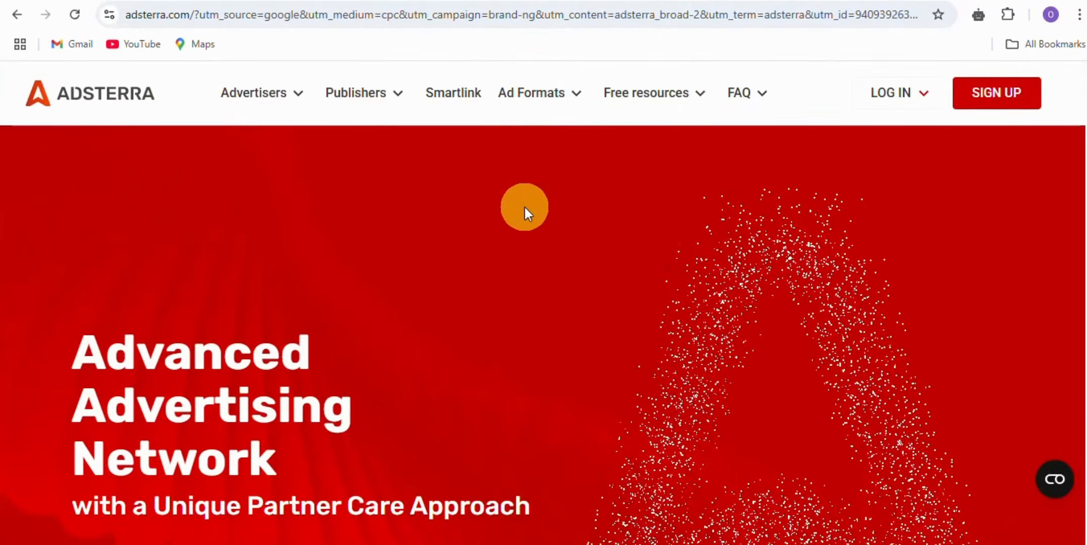